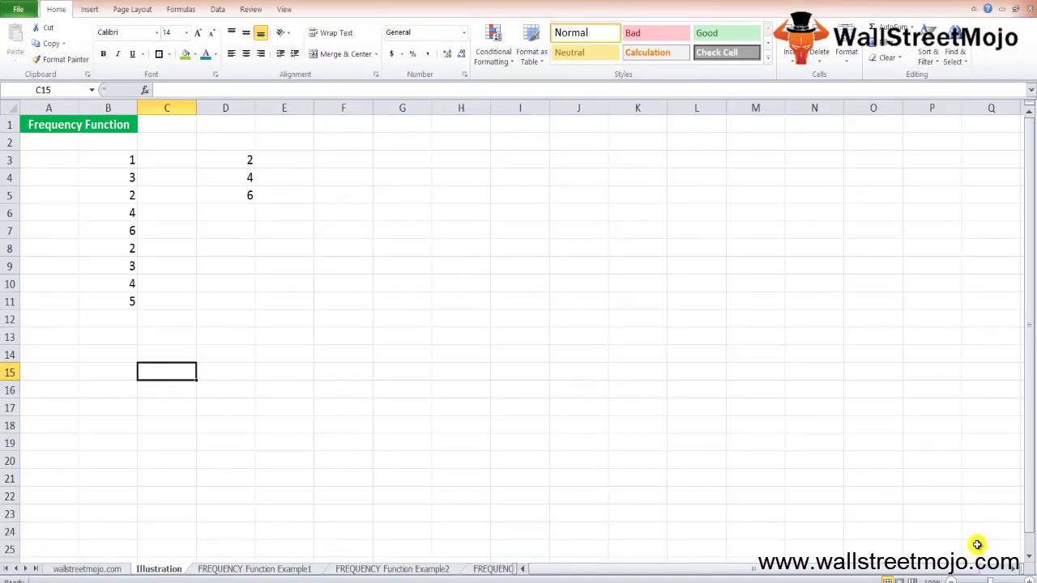
# Step: Enter the note "No of Times data value" in cell B19, below the sample data
pyautogui.press('Down')
pyautogui.press('Left')
pyautogui.press('Down')
pyautogui.press('Down')
pyautogui.press('Down')
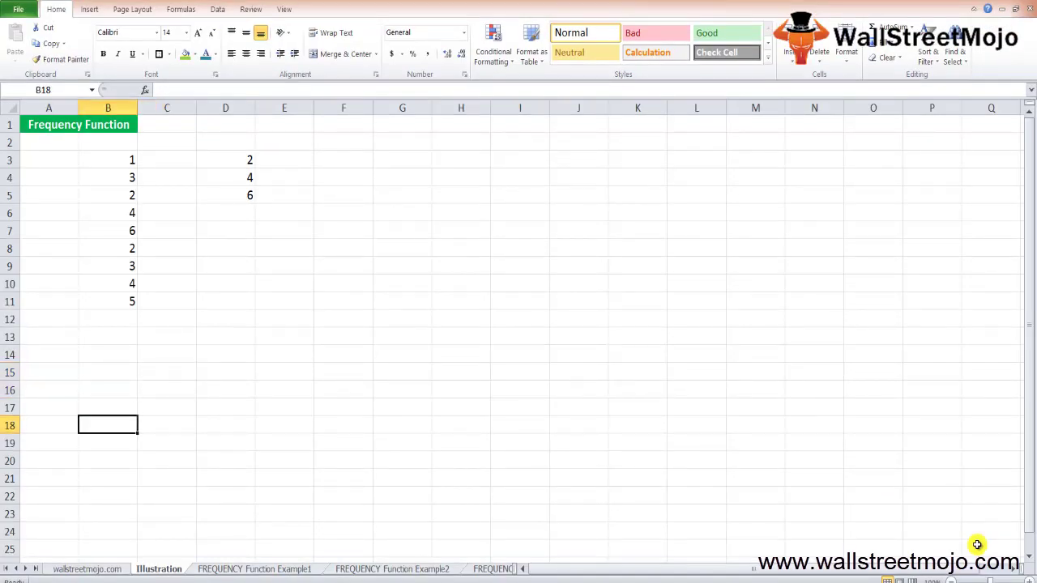
pyautogui.press('Down')
pyautogui.press('Down')
pyautogui.press('Down')
pyautogui.press('Down')
pyautogui.press('Down')
pyautogui.press('Down')
pyautogui.press('Down')
pyautogui.press('Down')
pyautogui.press('Down')
pyautogui.press('Up')
pyautogui.press('Up')
pyautogui.press('Up')
pyautogui.press('Up')
pyautogui.press('Up')
pyautogui.press('Up')
pyautogui.press('Up')
pyautogui.press('Up')
pyautogui.press('Up')
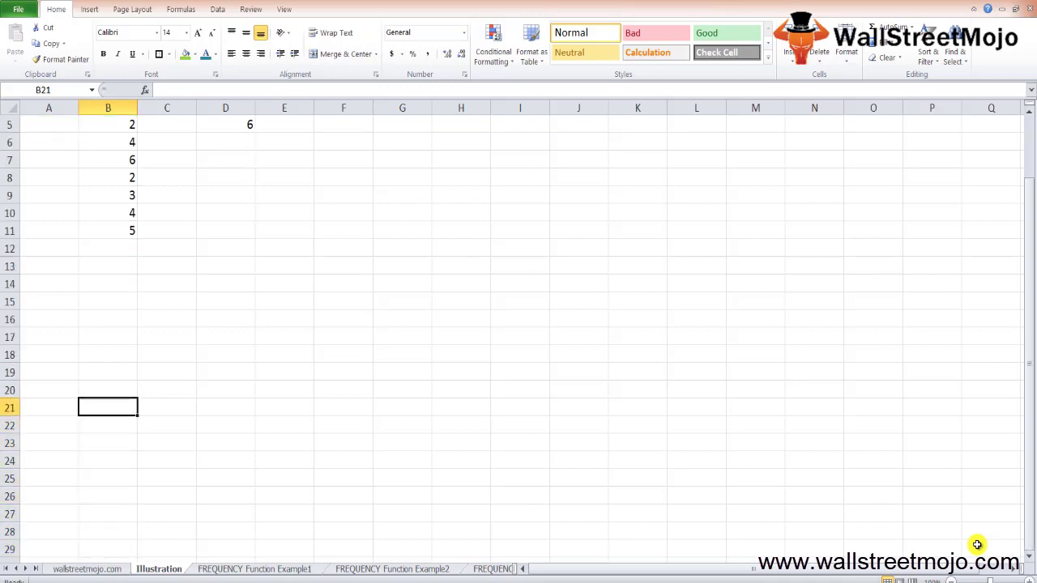
pyautogui.write('No of Times data va')
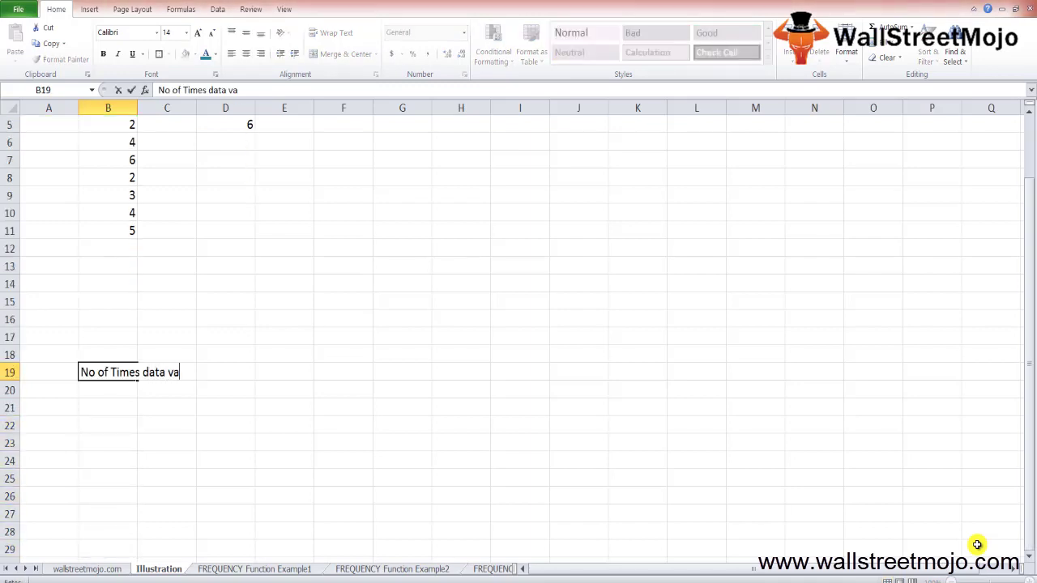
pyautogui.write('lue')
pyautogui.press('Return')
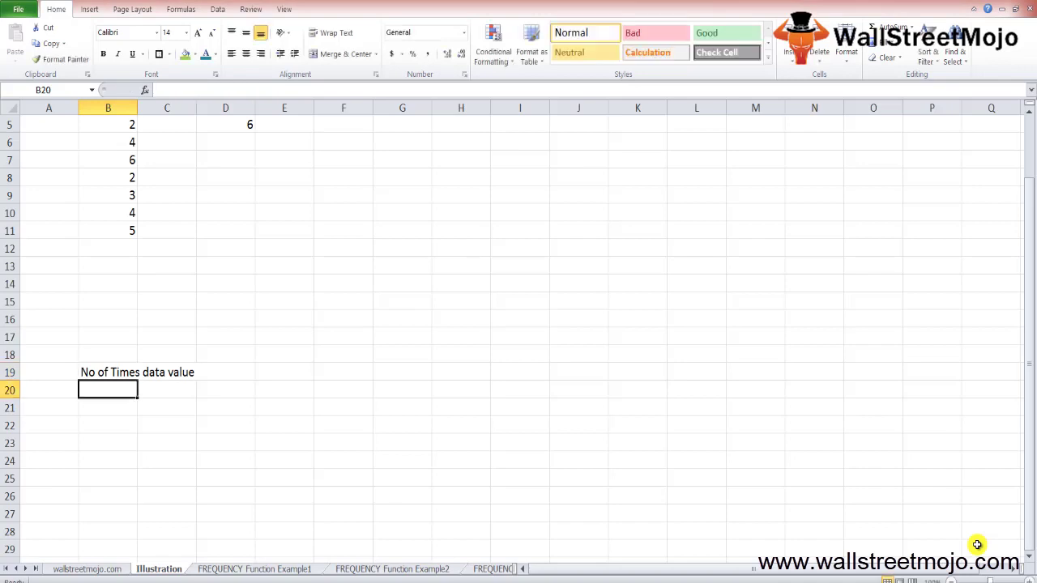
# Step: Add the note "Vertical Array" in cell B21, leaving a blank row under the previous note
pyautogui.press('Return')
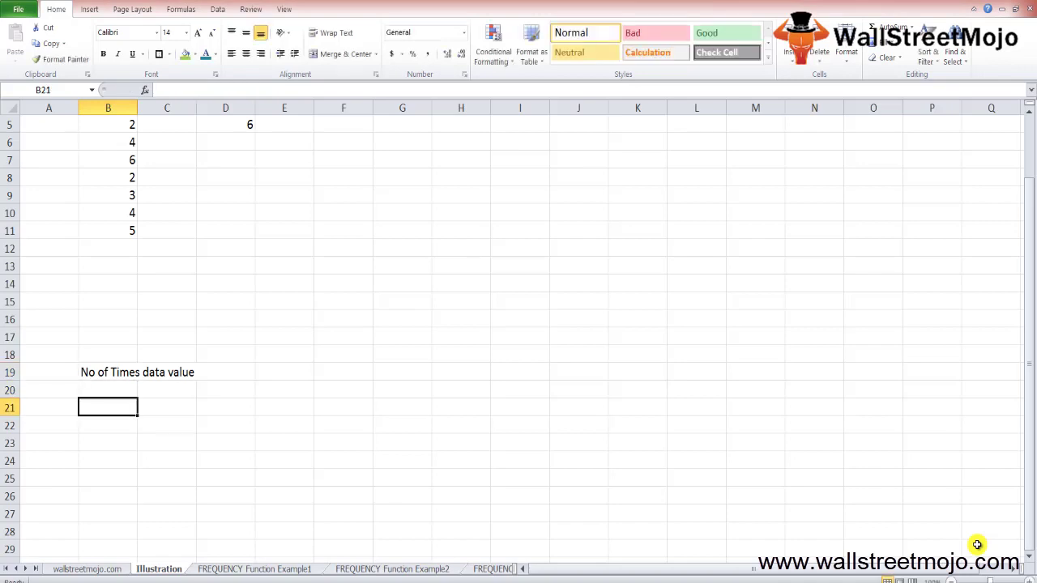
pyautogui.write('Vertical Array')
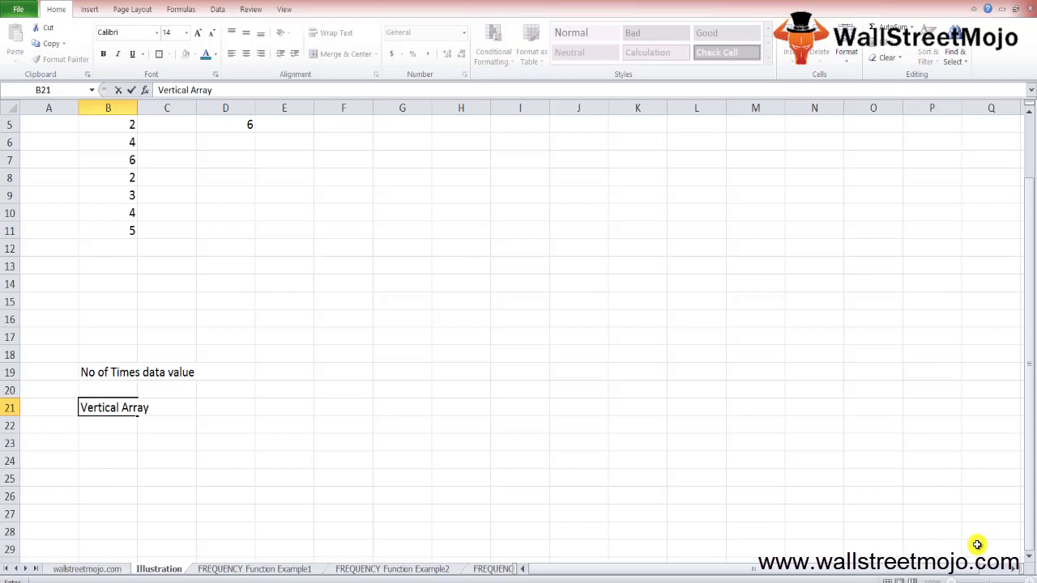
pyautogui.press('Return')
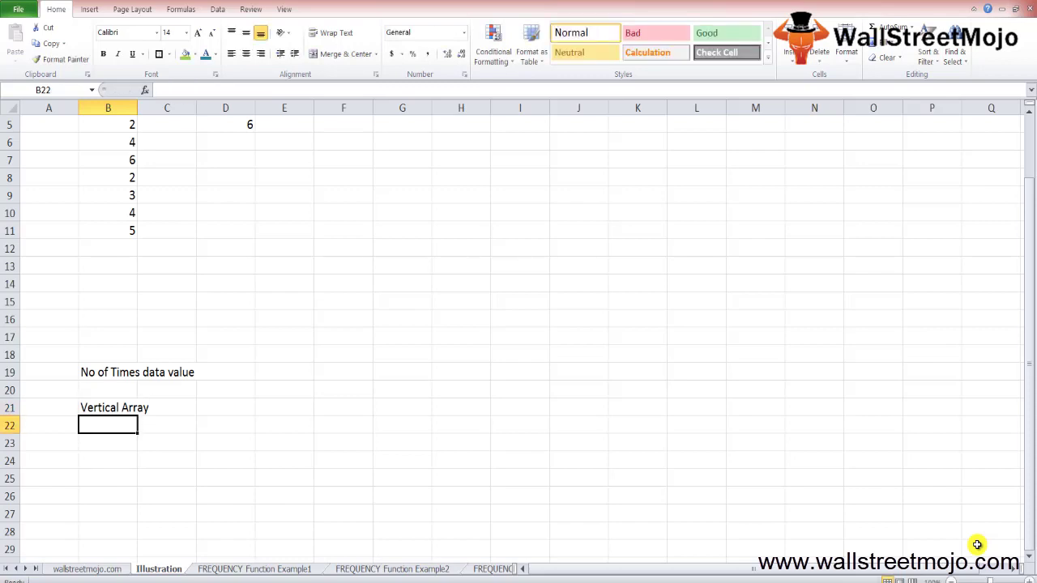
# Step: Enter "Built in function" in cell B23 and "Statistical" in cell B24
pyautogui.press('Return')
pyautogui.write('Bu')
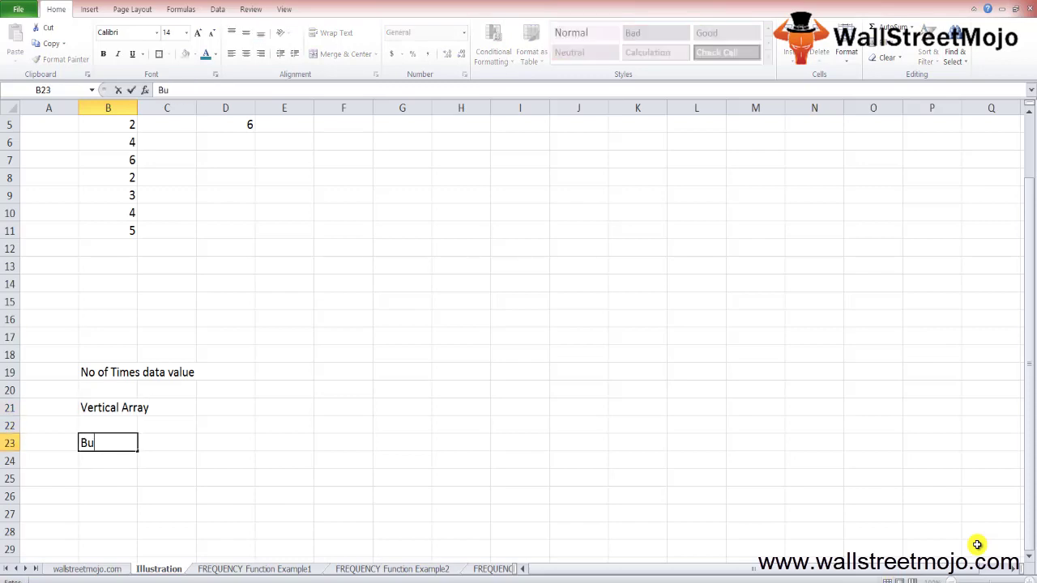
pyautogui.write('ilt in function')
pyautogui.press('Return')
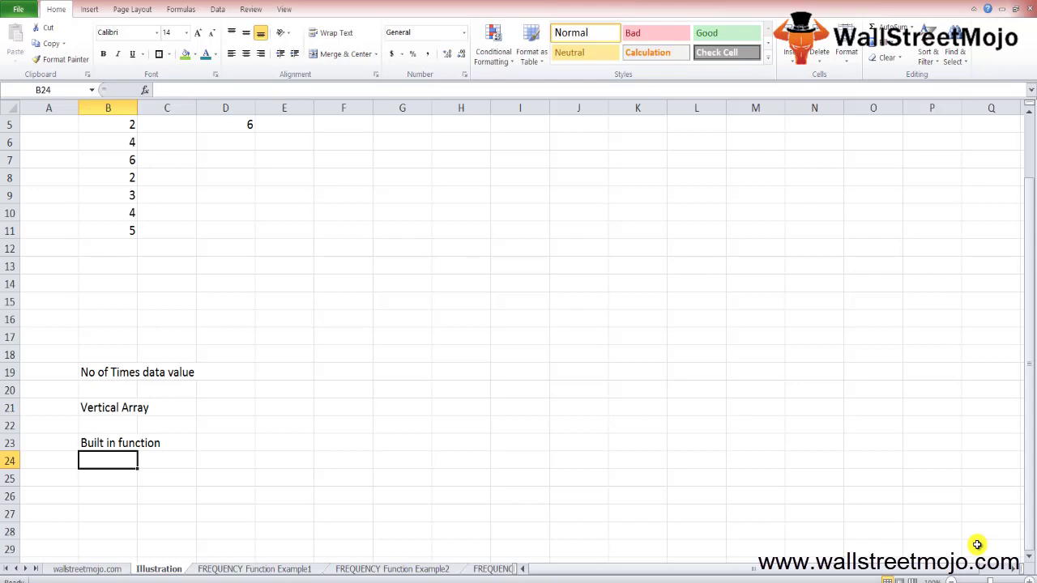
pyautogui.write('Statis')
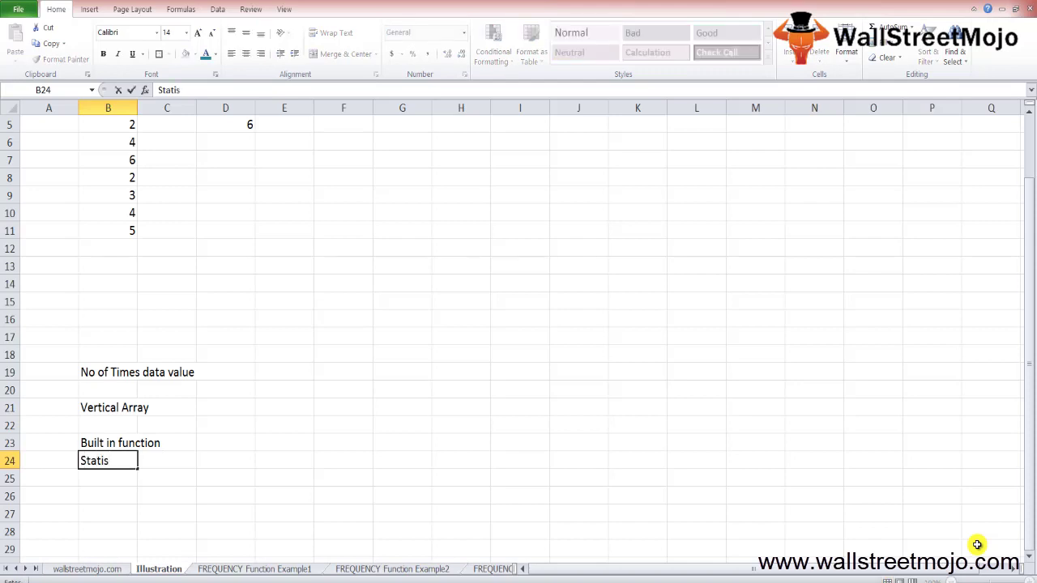
pyautogui.write('tical')
pyautogui.press('Return')
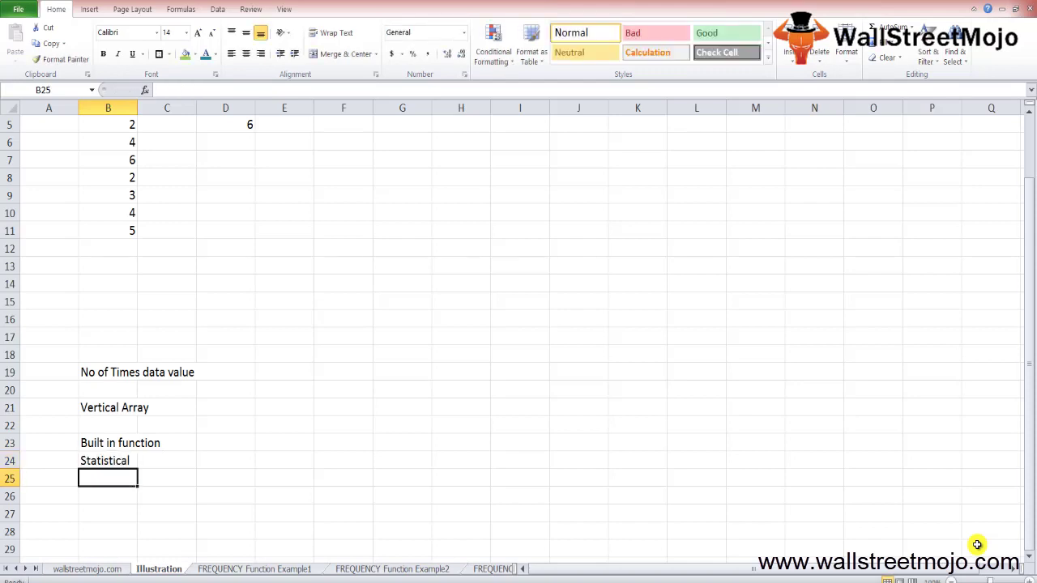
# Step: Display the FREQUENCY function's argument syntax in cell B26 without keeping the formula
pyautogui.press('Down')
pyautogui.press('Down')
pyautogui.press('Down')
pyautogui.press('Down')
pyautogui.press('Down')
pyautogui.press('Down')
pyautogui.press('Down')
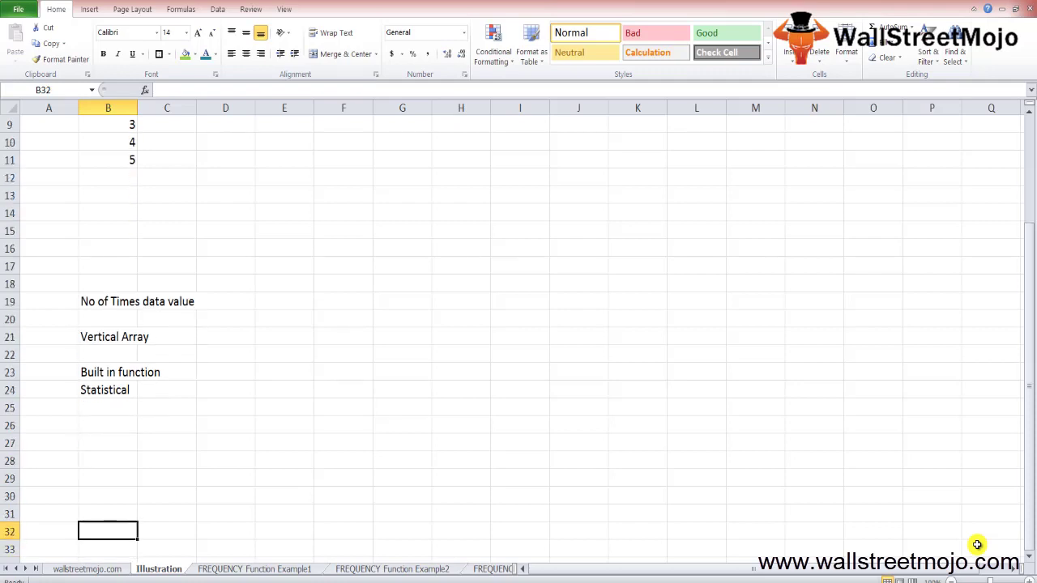
pyautogui.press('Up')
pyautogui.press('Up')
pyautogui.press('Up')
pyautogui.press('Up')
pyautogui.press('Up')
pyautogui.press('Up')
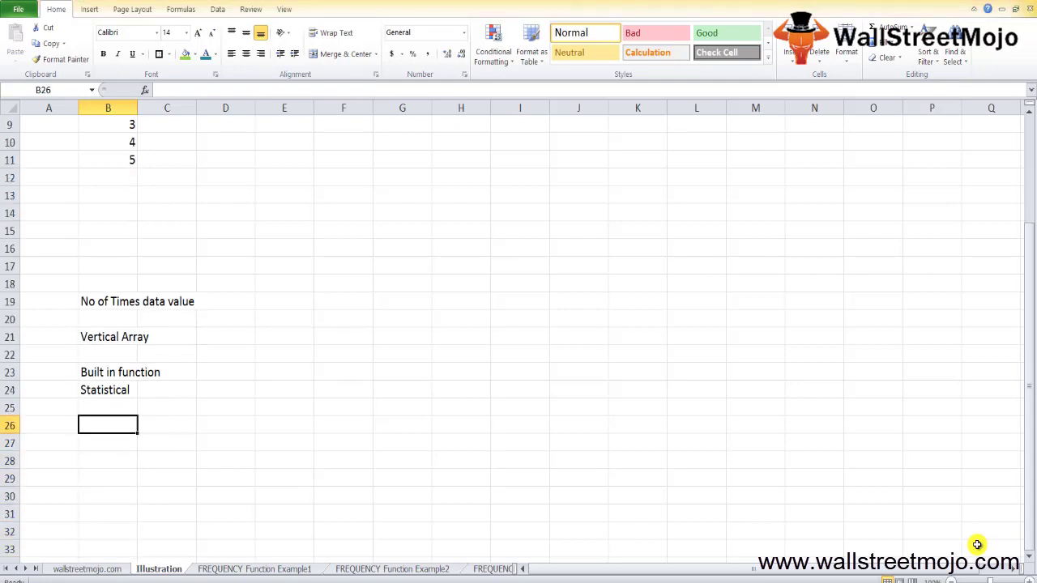
pyautogui.write('+Freq')
pyautogui.press('Tab')
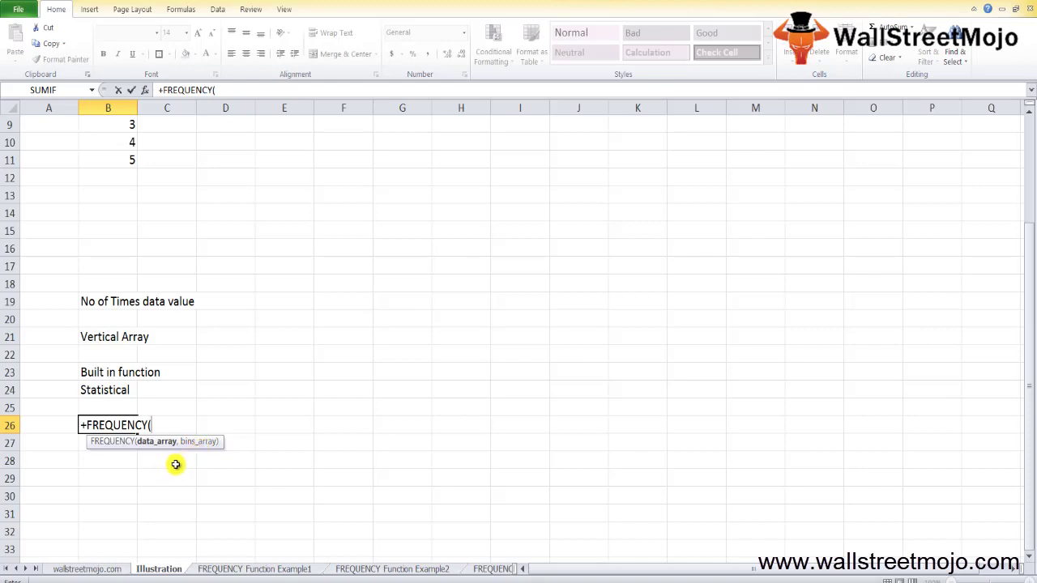
pyautogui.press('Escape')
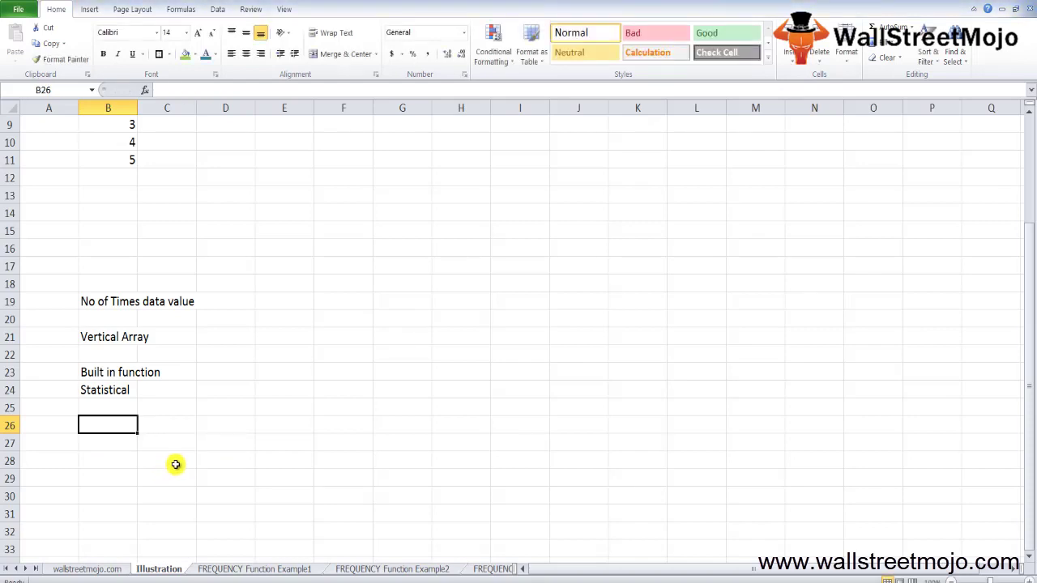
# Step: Enter the note "Array Formulla" in cell B27
pyautogui.press('Down')
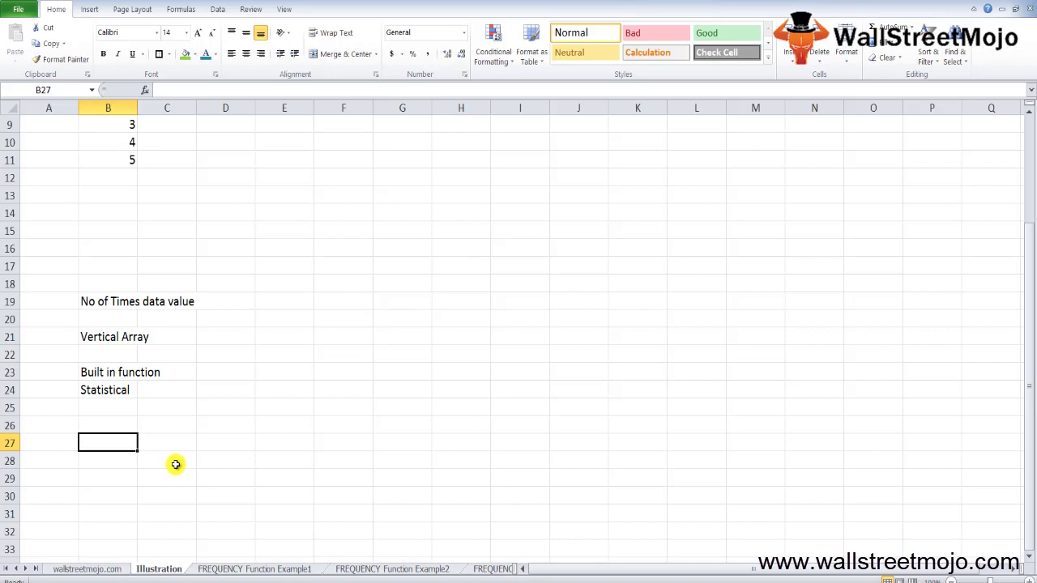
pyautogui.write('Arr')
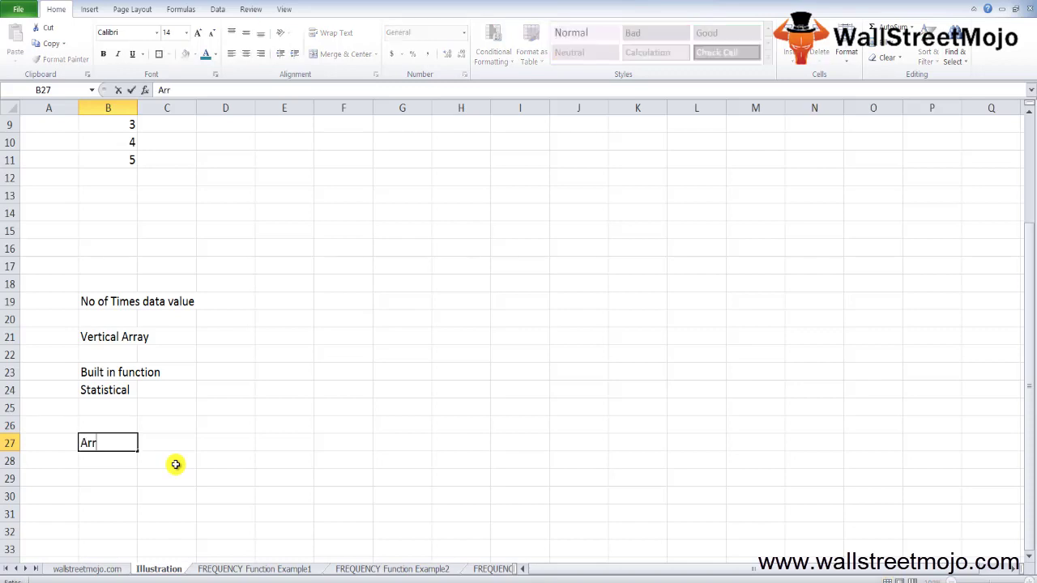
pyautogui.write('ay Formulla')
pyautogui.press('Return')
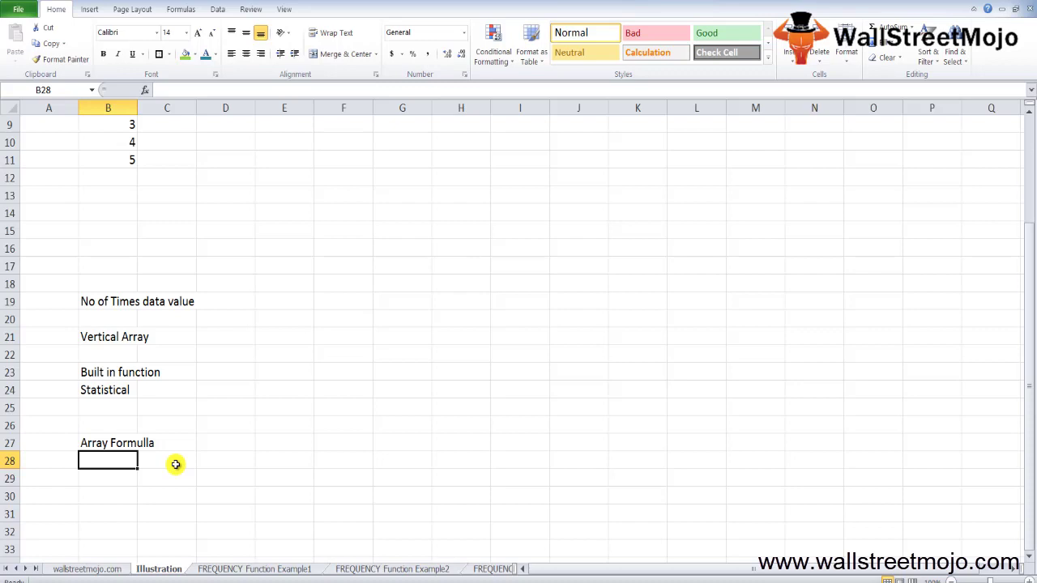
# Step: Enter the note "Frequency Distributino" in cell B32
pyautogui.press('Down')
pyautogui.press('Down')
pyautogui.press('Down')
pyautogui.press('Down')
pyautogui.press('Down')
pyautogui.press('Up')
pyautogui.press('Up')
pyautogui.press('Up')
pyautogui.press('Up')
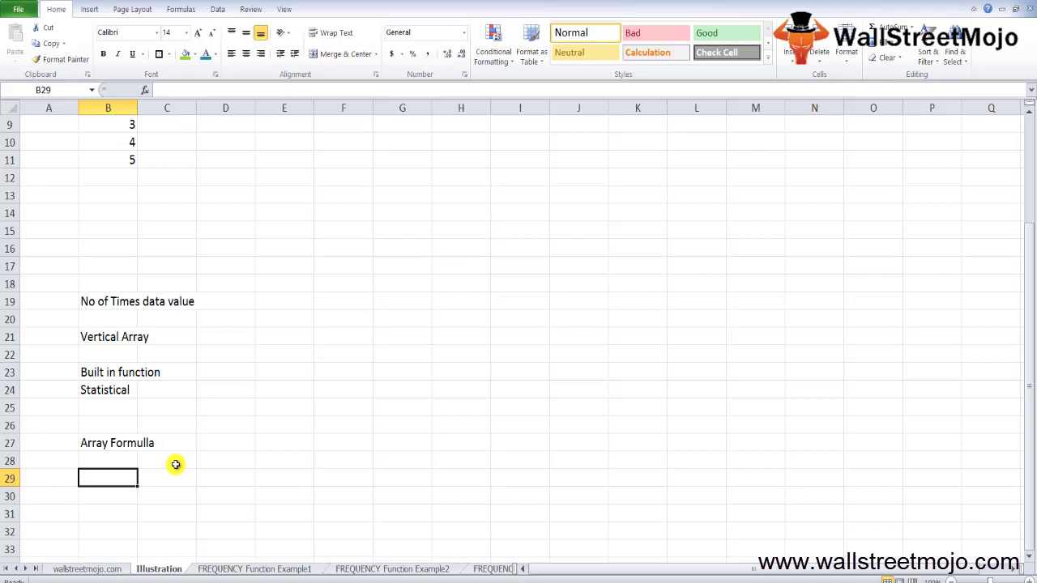
pyautogui.press('Down')
pyautogui.press('Down')
pyautogui.press('Down')
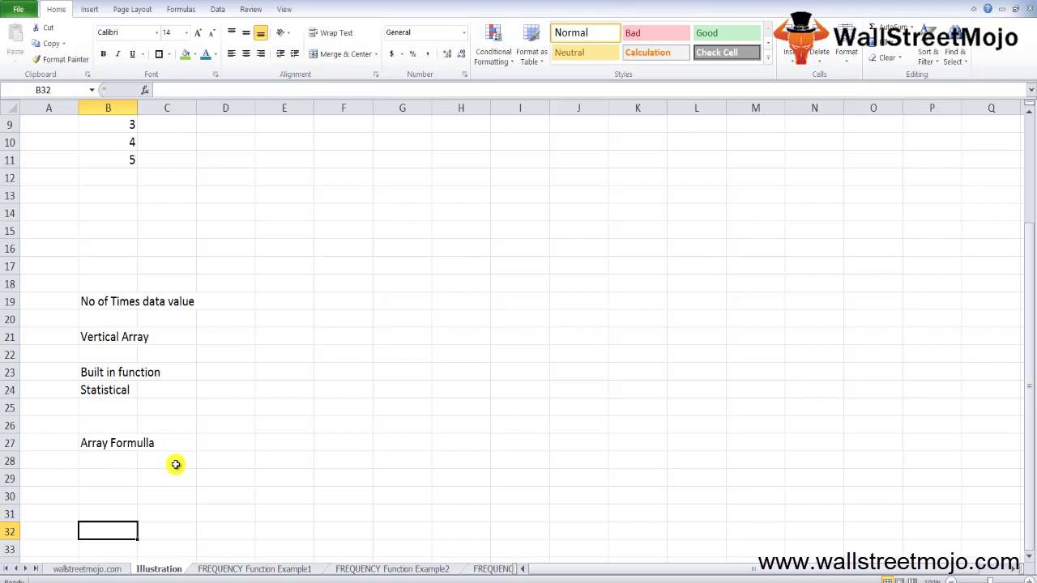
pyautogui.write('Frequency Dis')
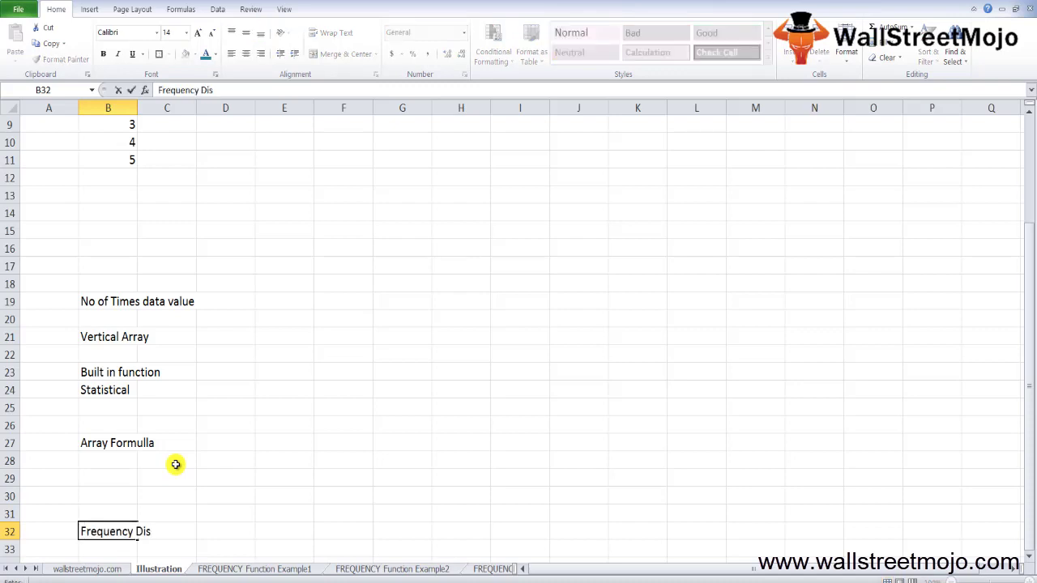
pyautogui.write('tributino')
pyautogui.press('Return')
# Step: Enter the note "One more than the no of elemants in the bins array" in cell B33
pyautogui.press('Down')
pyautogui.press('Down')
pyautogui.press('Down')
pyautogui.press('Down')
pyautogui.press('Down')
pyautogui.press('Down')
pyautogui.press('Down')
pyautogui.press('Down')
pyautogui.press('Down')
pyautogui.press('Down')
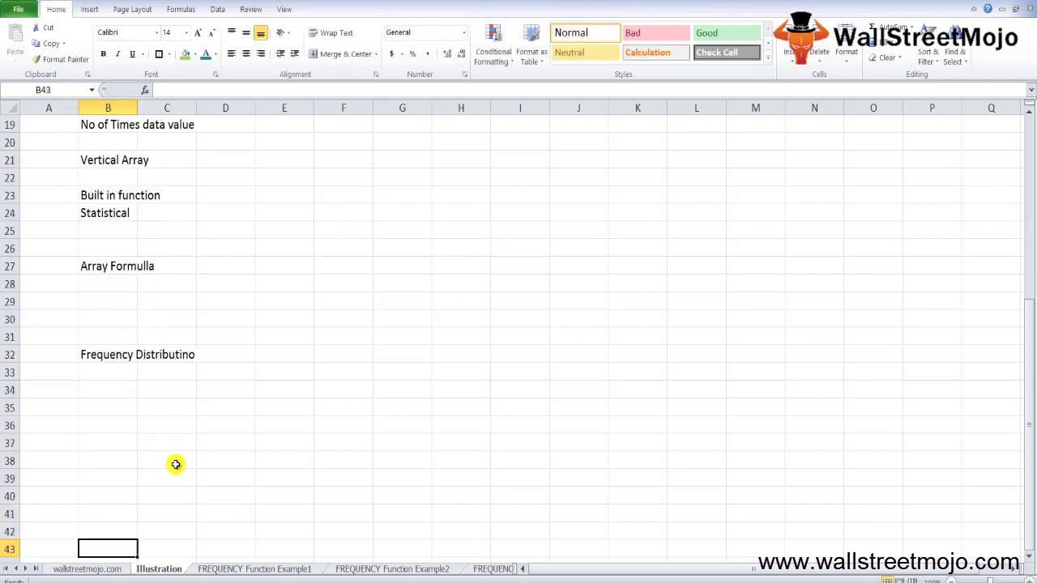
pyautogui.press('Up')
pyautogui.press('Up')
pyautogui.press('Up')
pyautogui.press('Up')
pyautogui.press('Up')
pyautogui.press('Up')
pyautogui.press('Up')
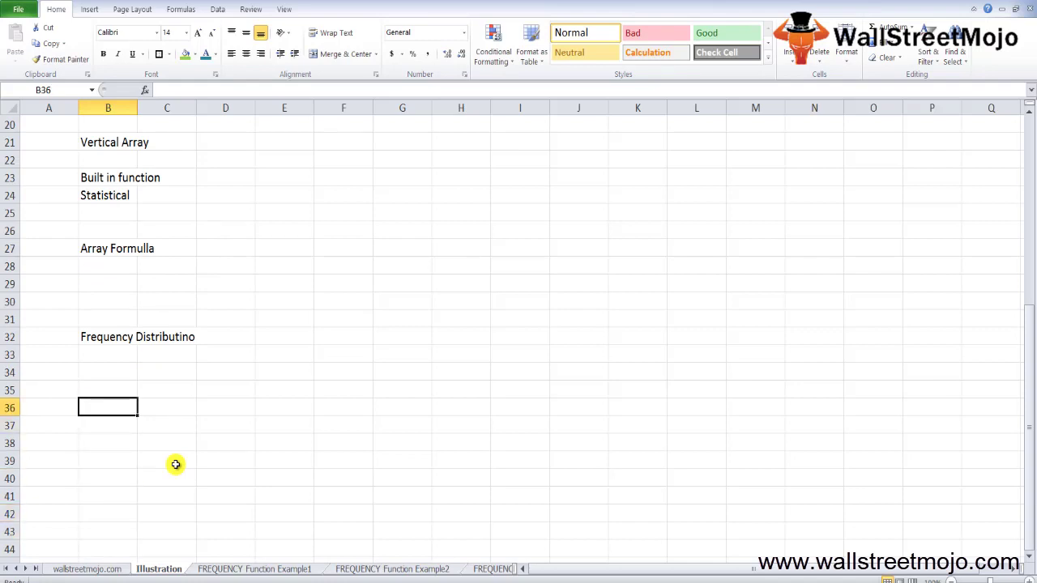
pyautogui.press('Up')
pyautogui.press('Up')
pyautogui.press('Up')
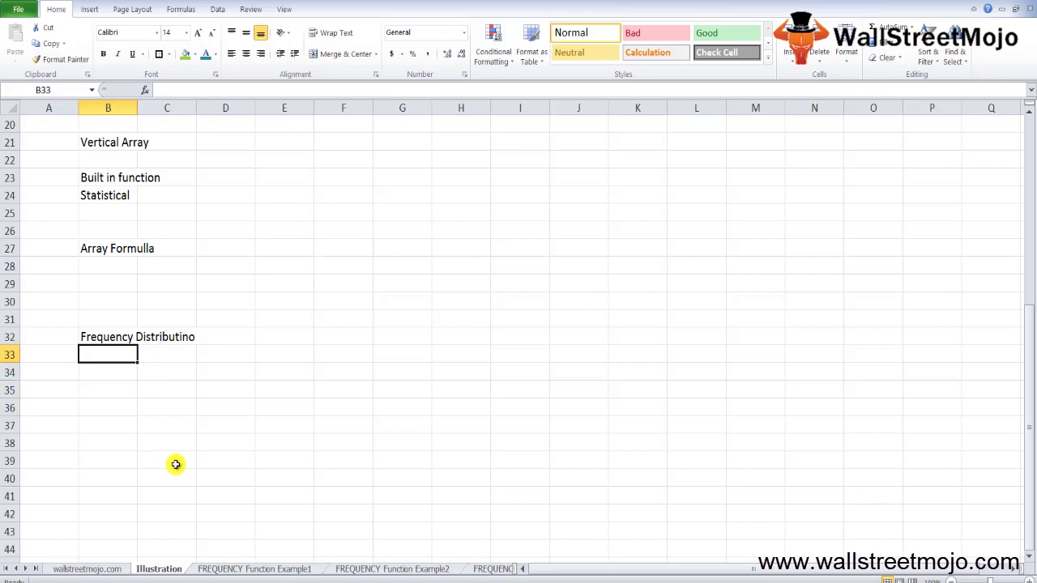
pyautogui.write('One mor')
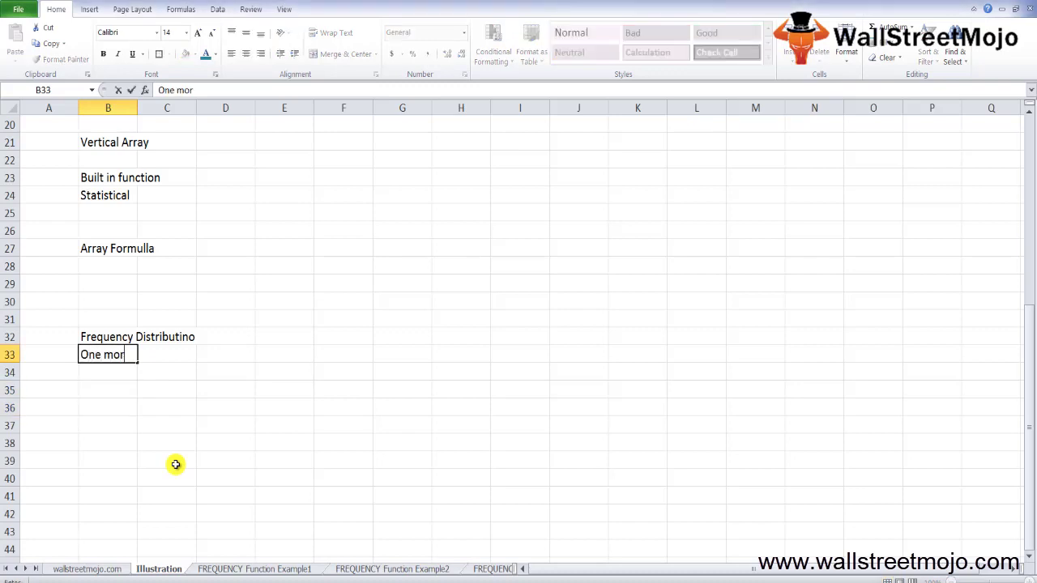
pyautogui.write('e than the no ')
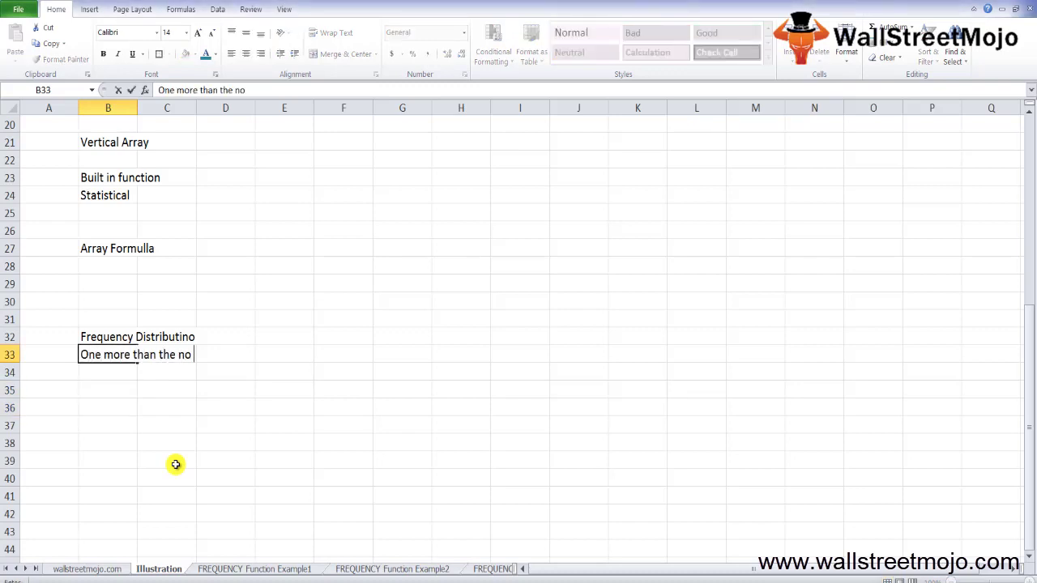
pyautogui.write('of elemants in t')
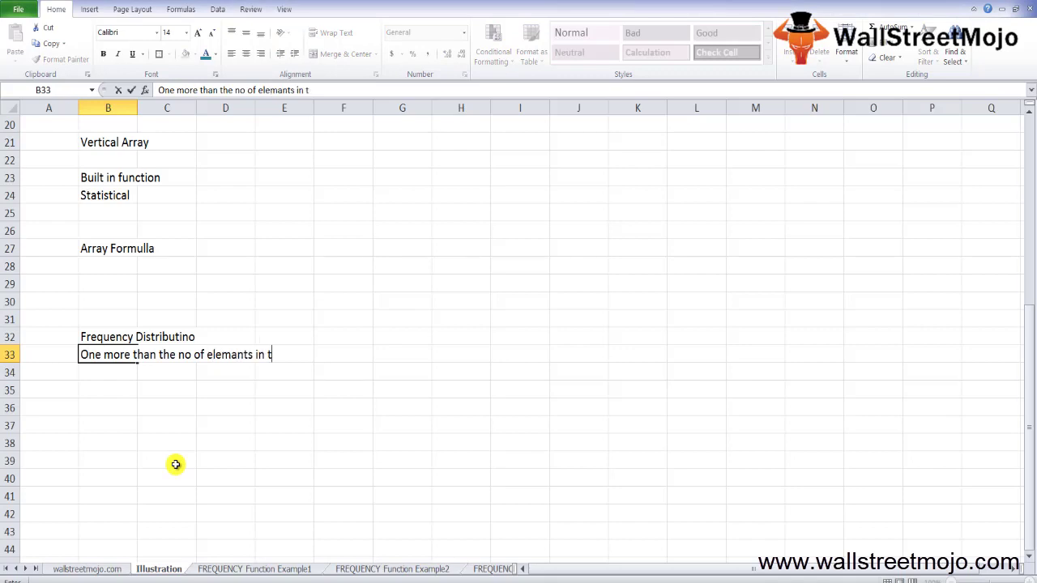
pyautogui.write('he bins array')
pyautogui.press('Return')
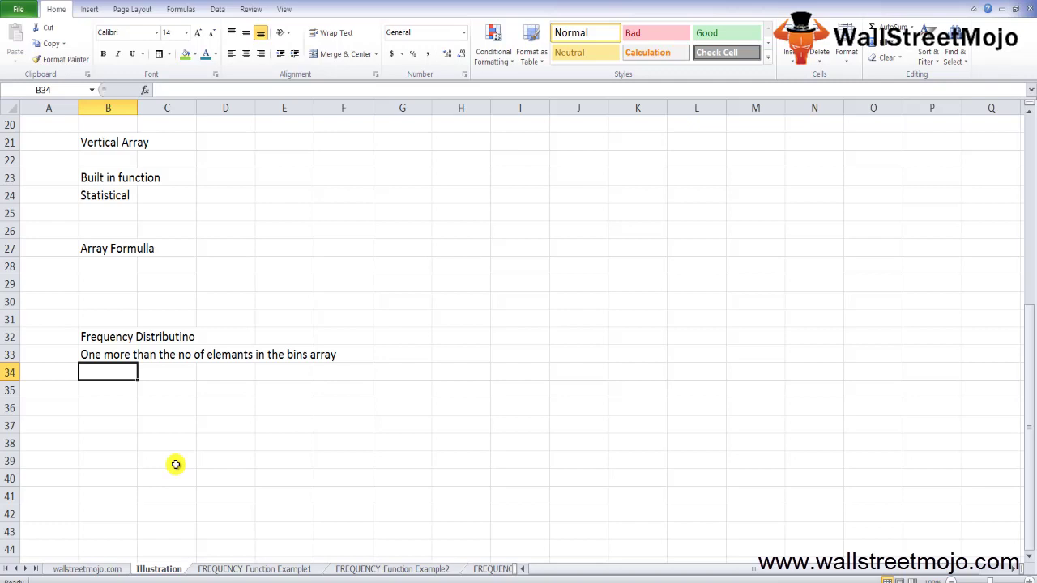
# Step: Enter 246 in cell B35 as the example bins, one blank row below the notes
pyautogui.press('Down')
pyautogui.press('Down')
pyautogui.press('Up')
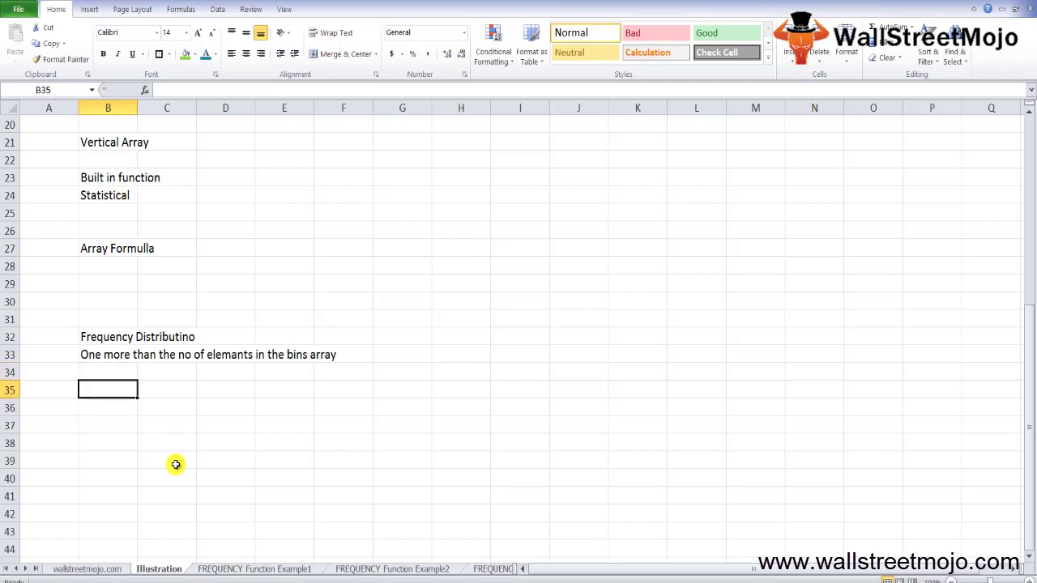
pyautogui.write('246')
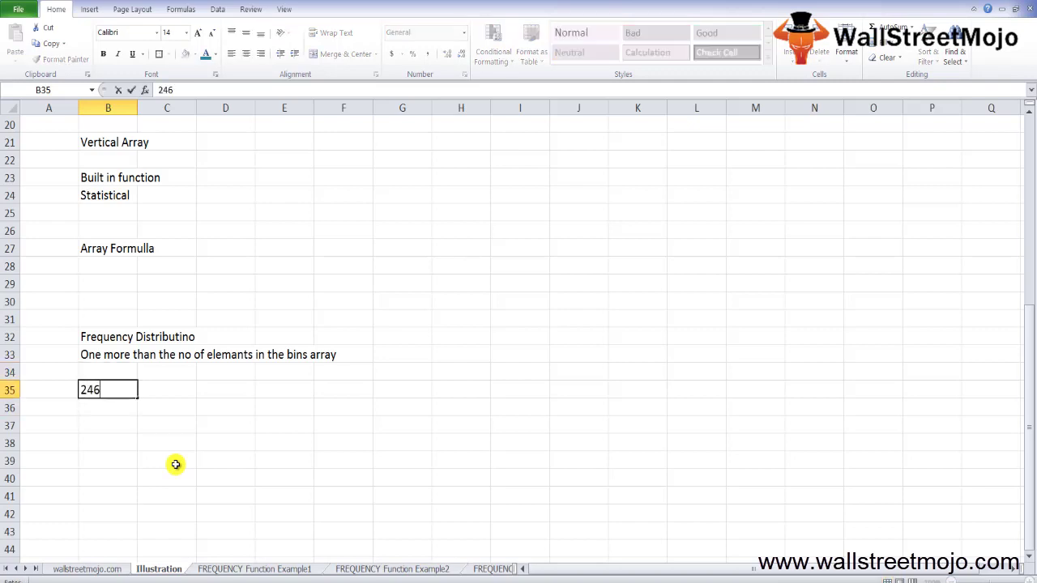
pyautogui.press('Return')
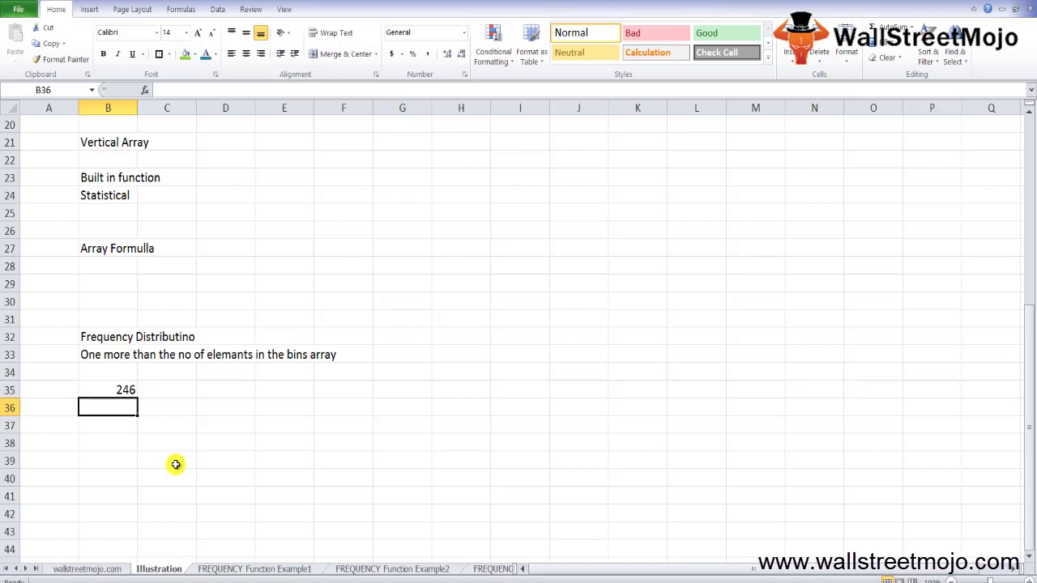
pyautogui.write('22-4')
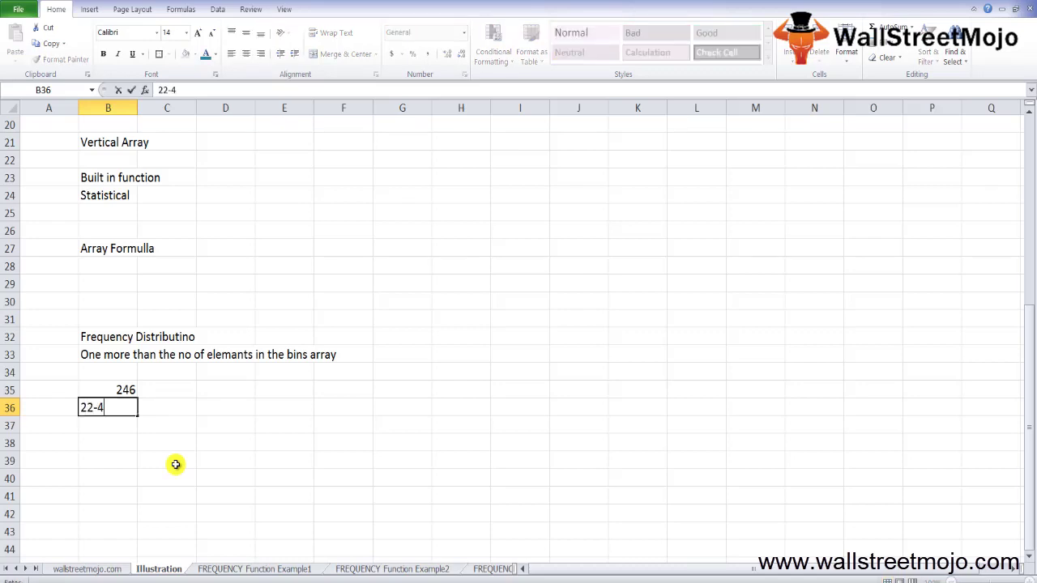
pyautogui.write('4-6')
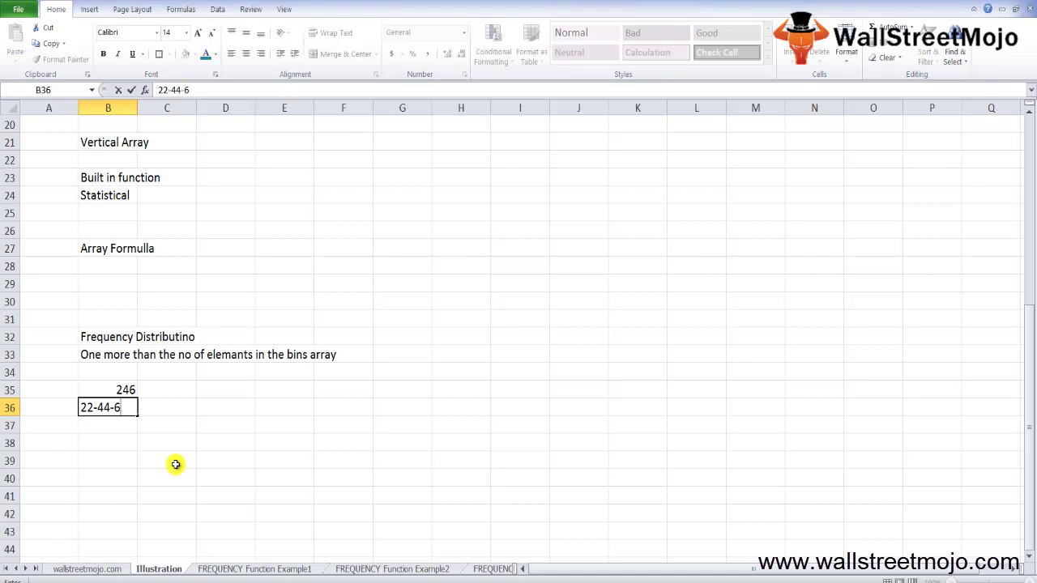
pyautogui.press('Escape')
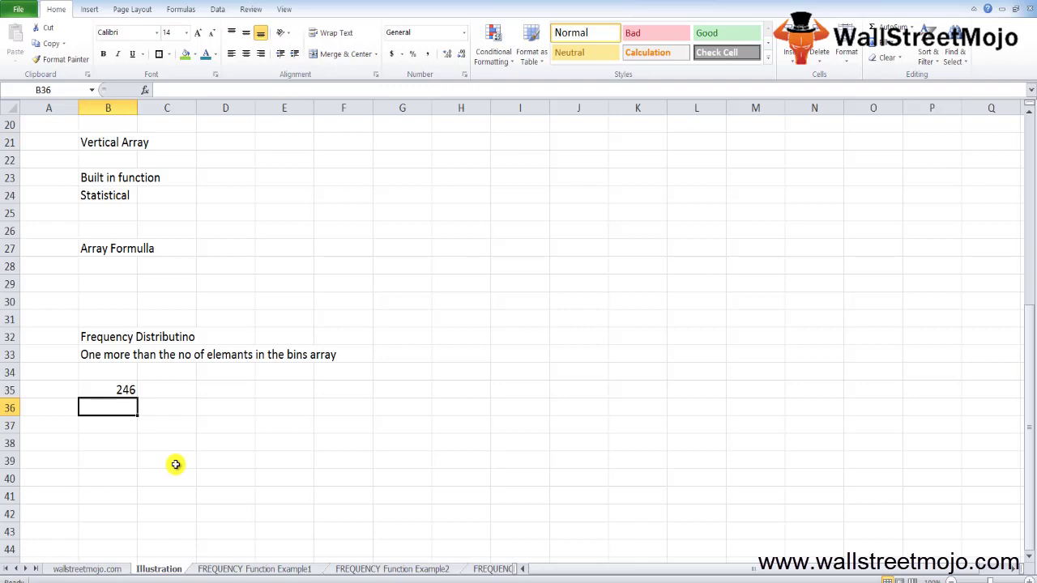
pyautogui.press('Down')
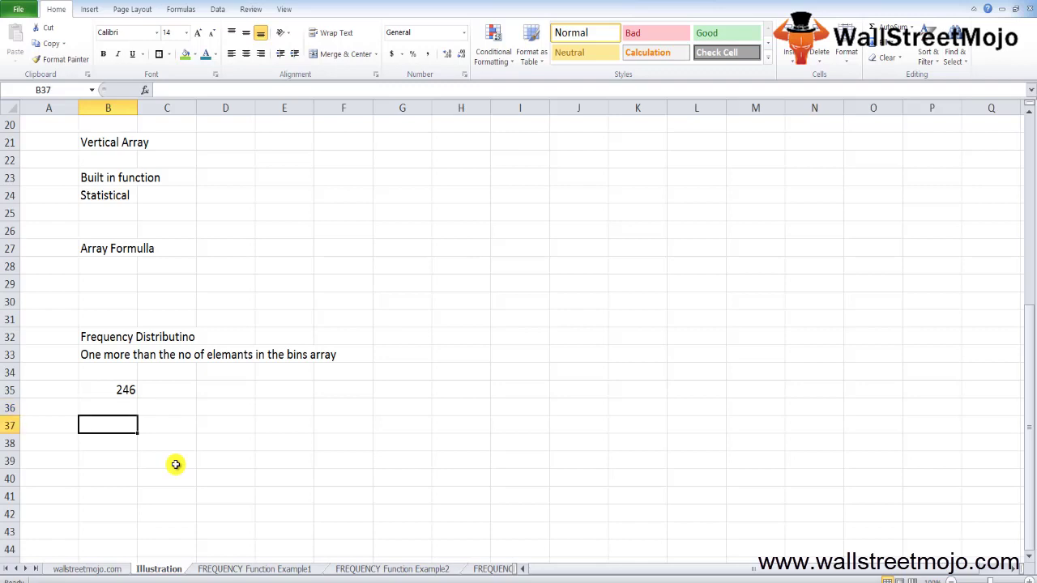
# Step: Enter the note "No Values" in cell B37 and the note "Frequncy Distribution" in cell B39
pyautogui.write('No Values')
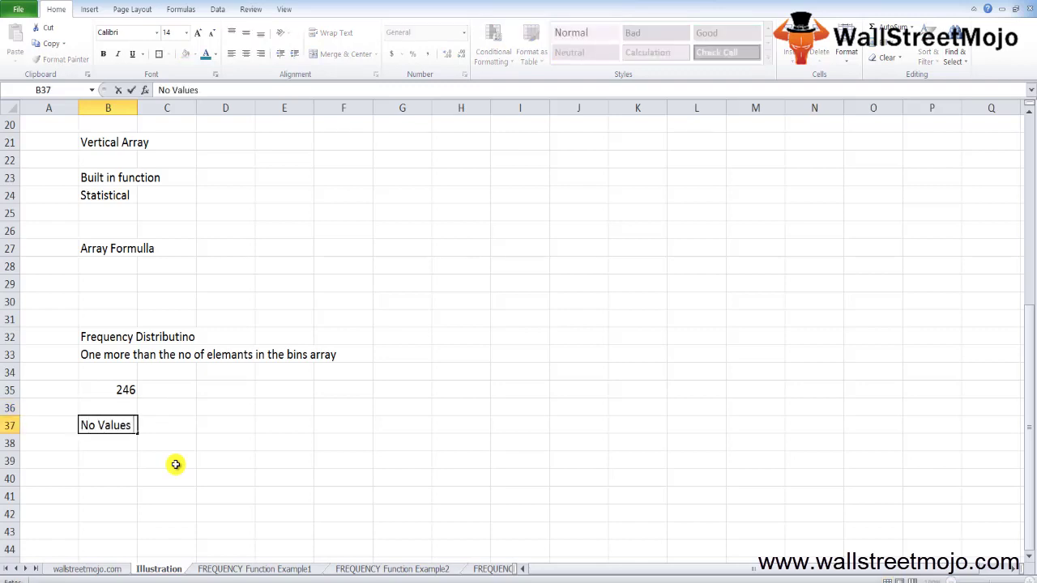
pyautogui.press('Return')
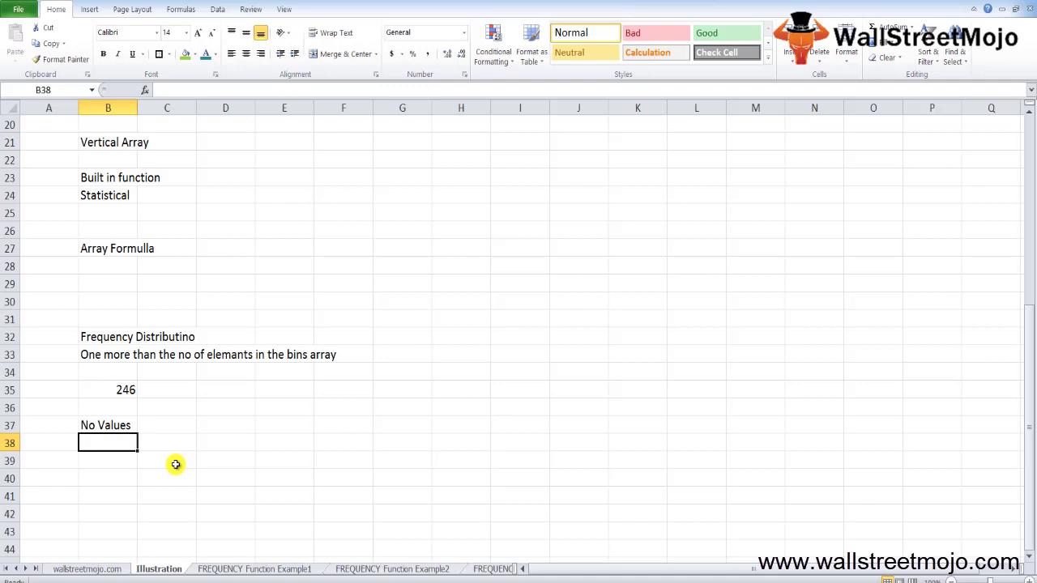
pyautogui.click(175, 464)
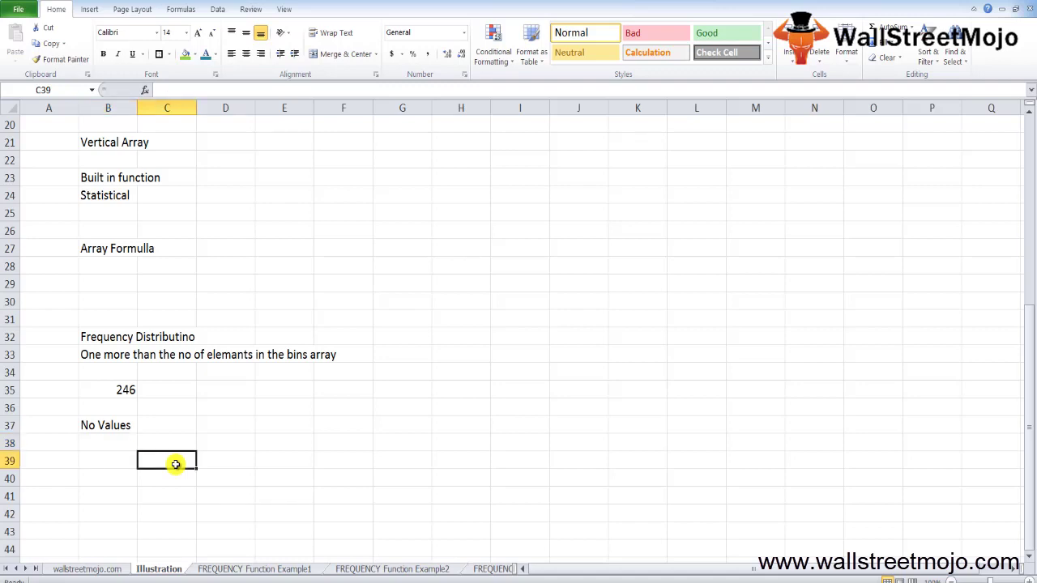
pyautogui.press('Home')
pyautogui.press('Right')
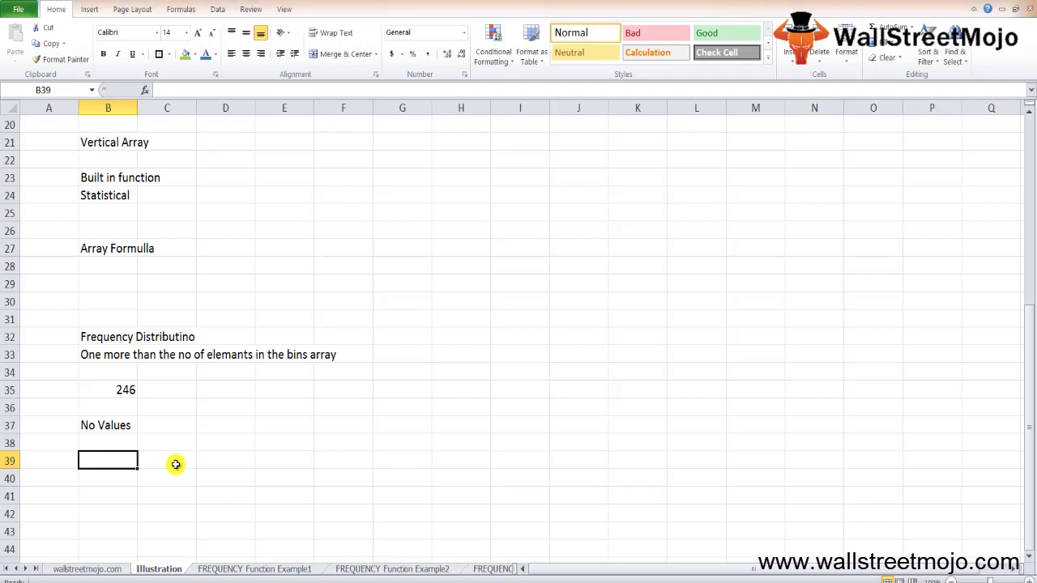
pyautogui.click(176, 464)
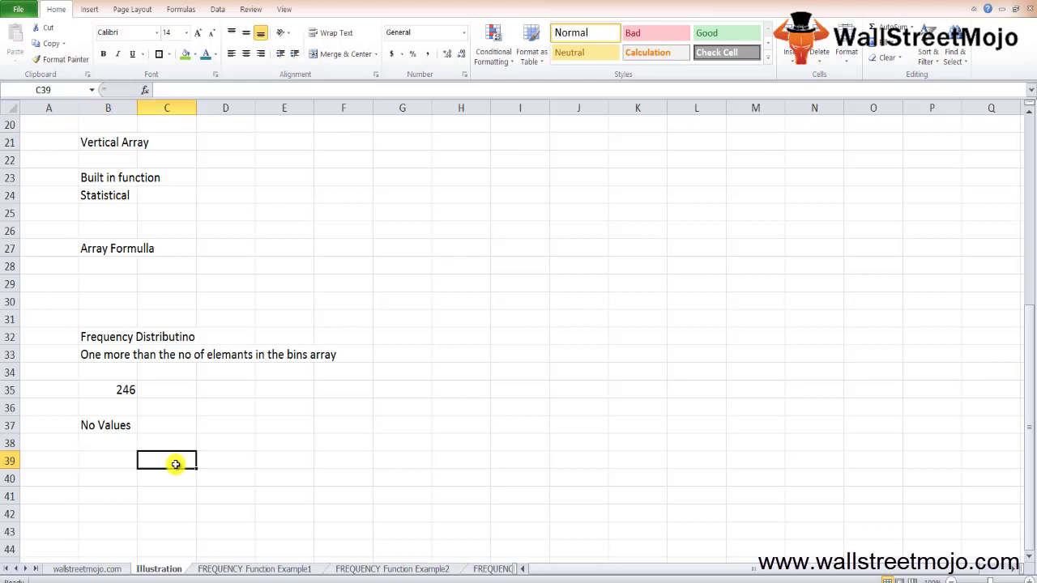
pyautogui.press('Left')
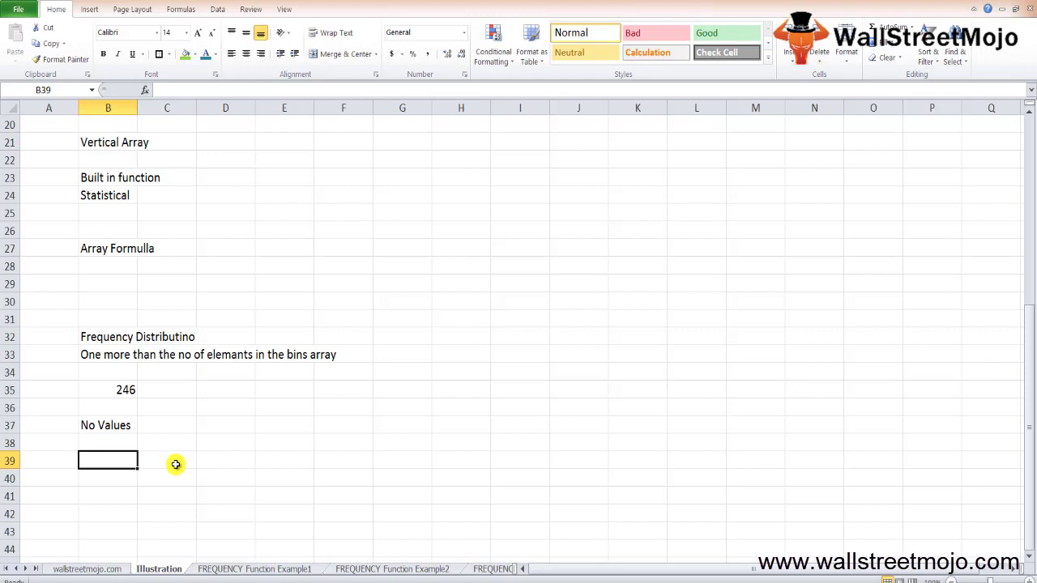
pyautogui.write('Frequncy')
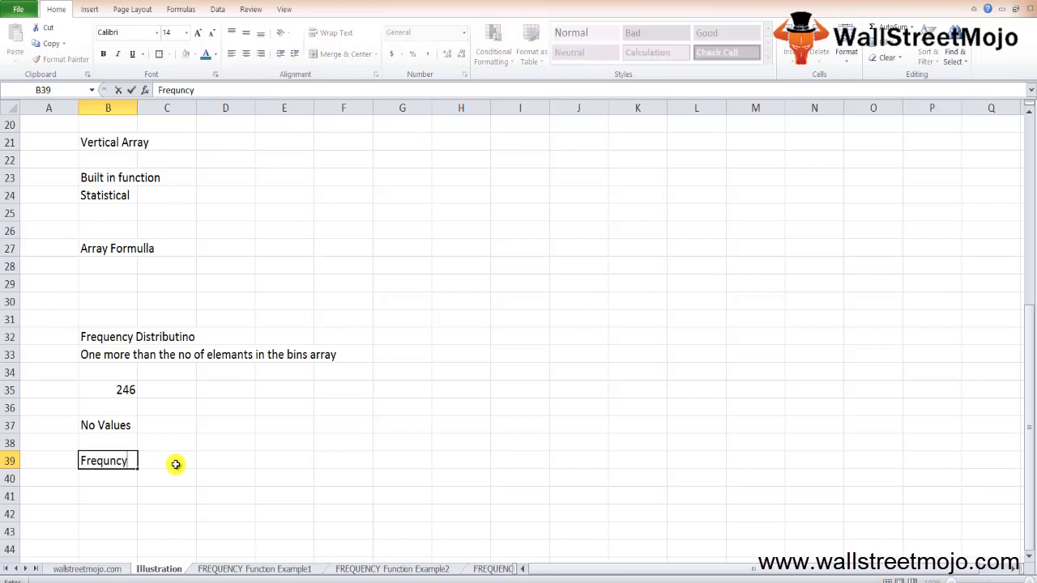
pyautogui.write(' Distribi')
pyautogui.write('tion')
pyautogui.press('Return')
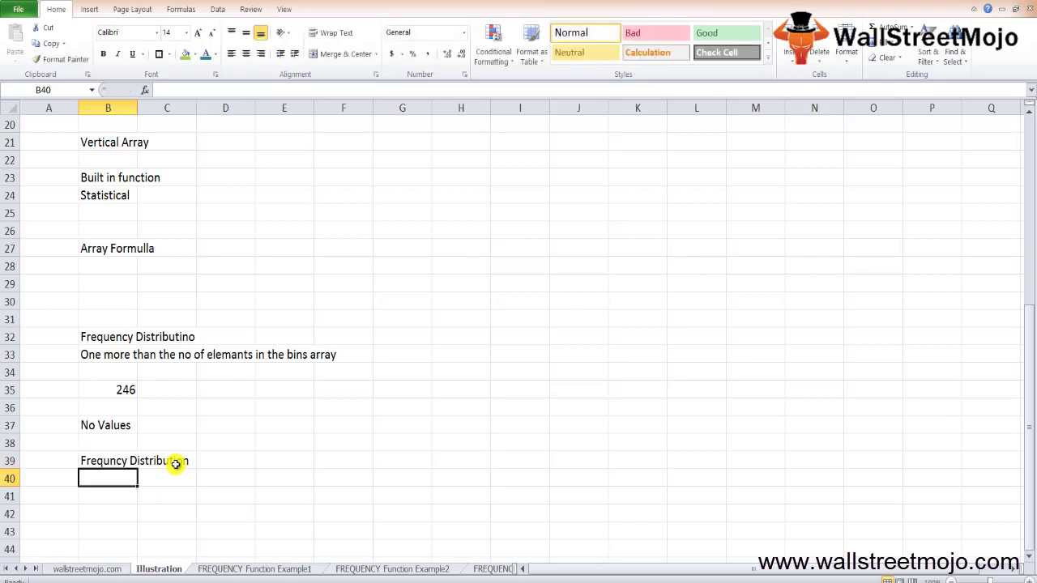
# Step: Enter the note "Age of indivuals" in cell B41, leaving one blank row above it
pyautogui.press('Return')
pyautogui.write('A')
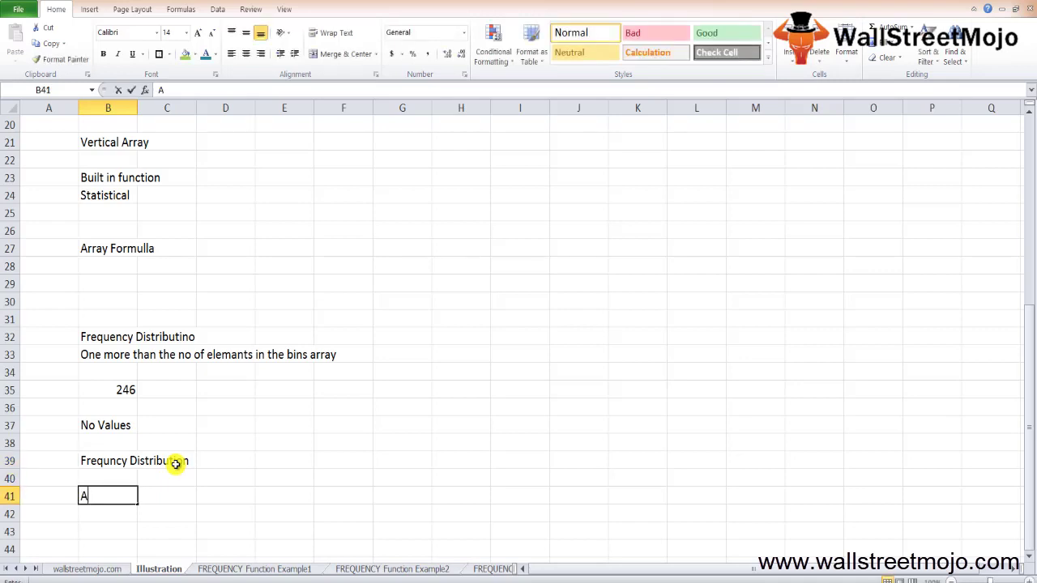
pyautogui.write('ge of indi')
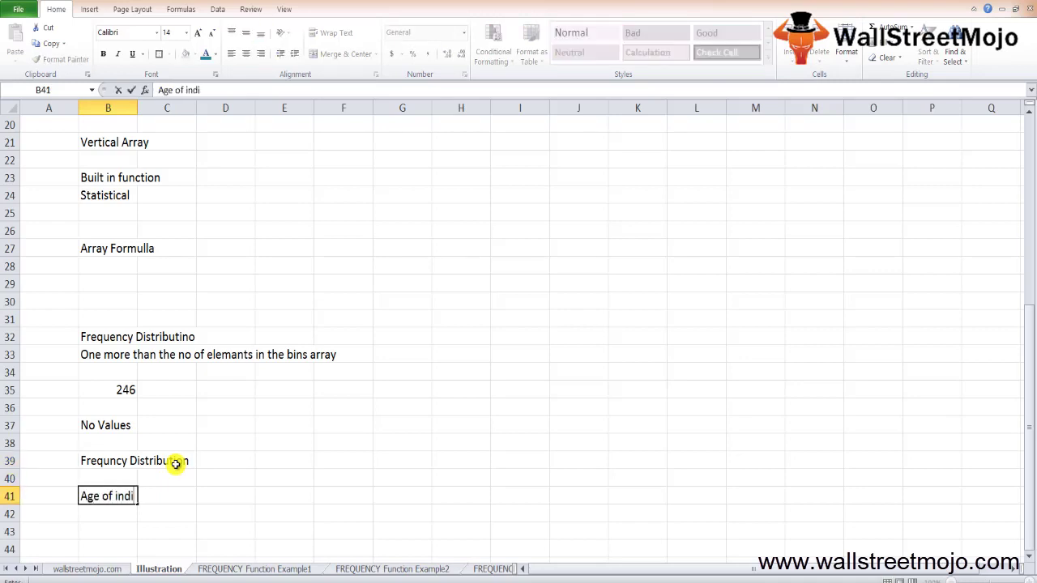
pyautogui.write('vuals')
pyautogui.press('Return')
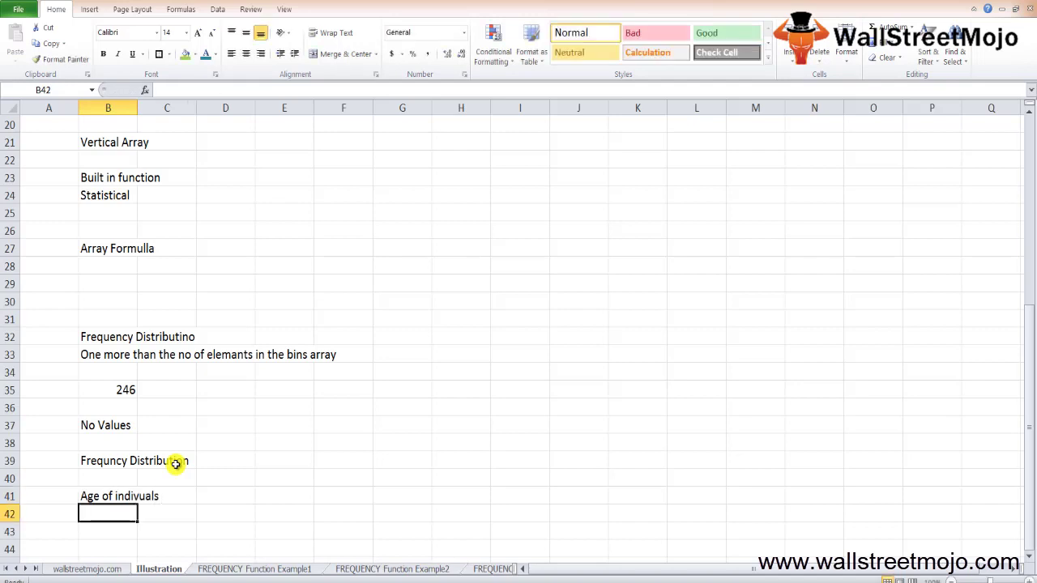
pyautogui.press('Down')
pyautogui.press('Down')
pyautogui.press('Down')
pyautogui.press('Down')
pyautogui.press('Down')
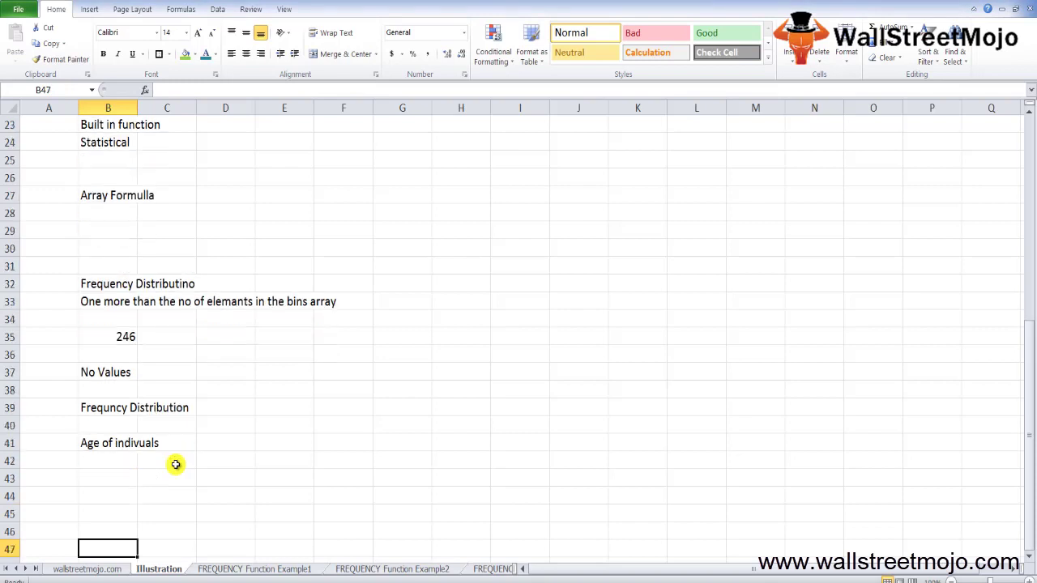
pyautogui.press('Up')
pyautogui.press('Up')
pyautogui.press('Up')
pyautogui.press('Up')
pyautogui.press('Up')
pyautogui.press('Up')
pyautogui.press('Down')
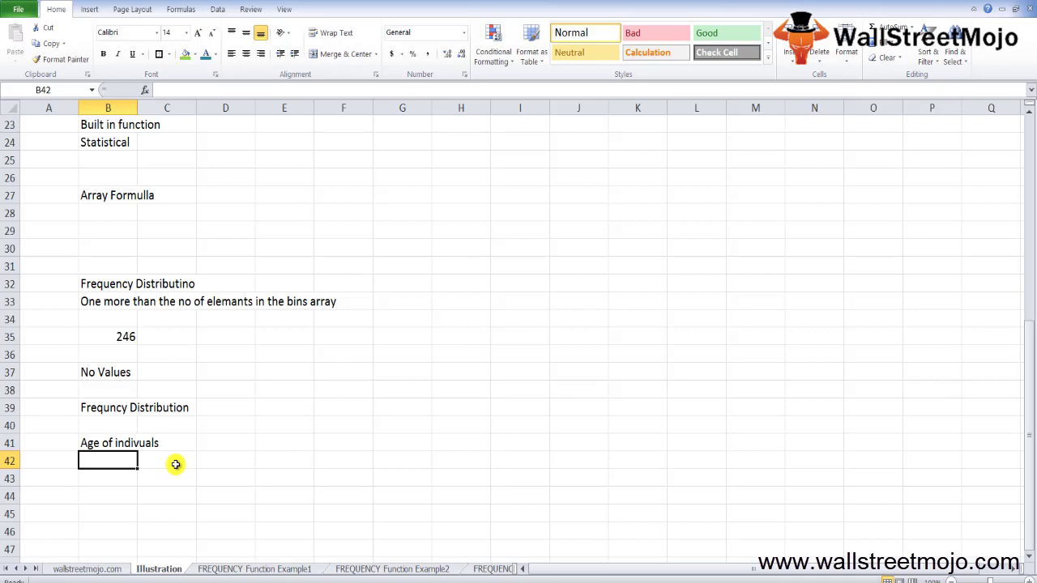
pyautogui.press('Down')
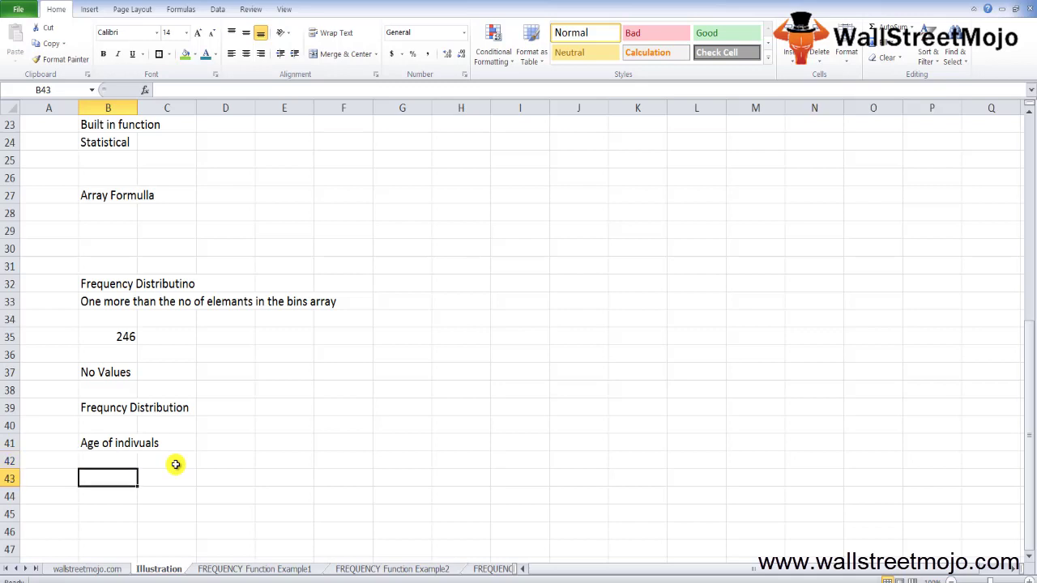
# Step: Return to the sample numbers under the Frequency Function heading and look over the data and bins columns
pyautogui.press('Up')
pyautogui.press('Up')
pyautogui.press('Up')
pyautogui.press('Up')
pyautogui.press('Up')
pyautogui.press('Up')
pyautogui.press('Up')
pyautogui.press('Up')
pyautogui.press('Up')
pyautogui.press('Up')
pyautogui.press('Up')
pyautogui.press('Up')
pyautogui.press('Up')
pyautogui.press('Up')
pyautogui.press('Up')
pyautogui.press('Up')
pyautogui.press('Up')
pyautogui.press('Up')
pyautogui.press('Up')
pyautogui.press('Up')
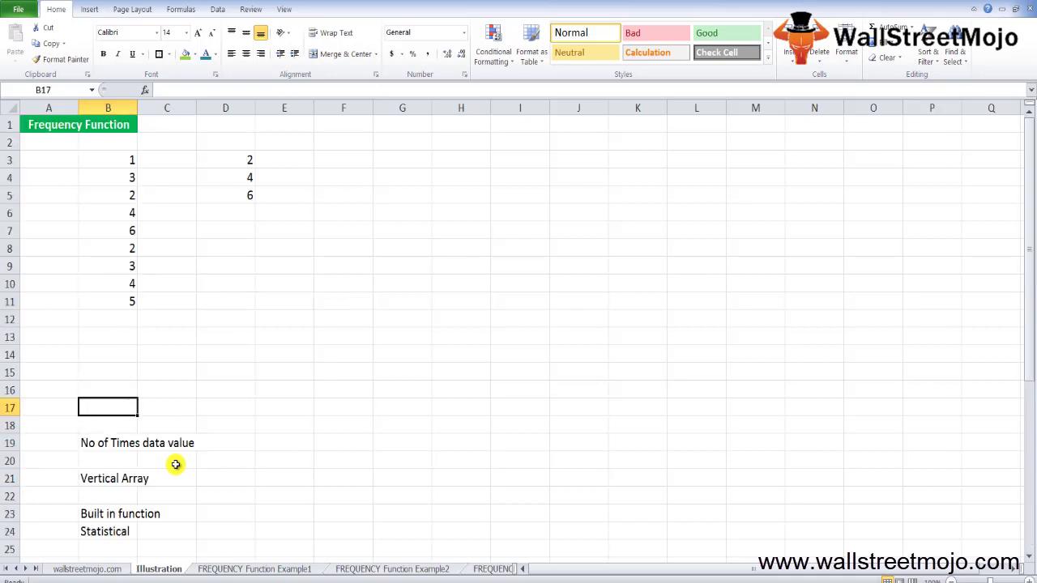
pyautogui.press('Down')
pyautogui.press('Down')
pyautogui.press('Down')
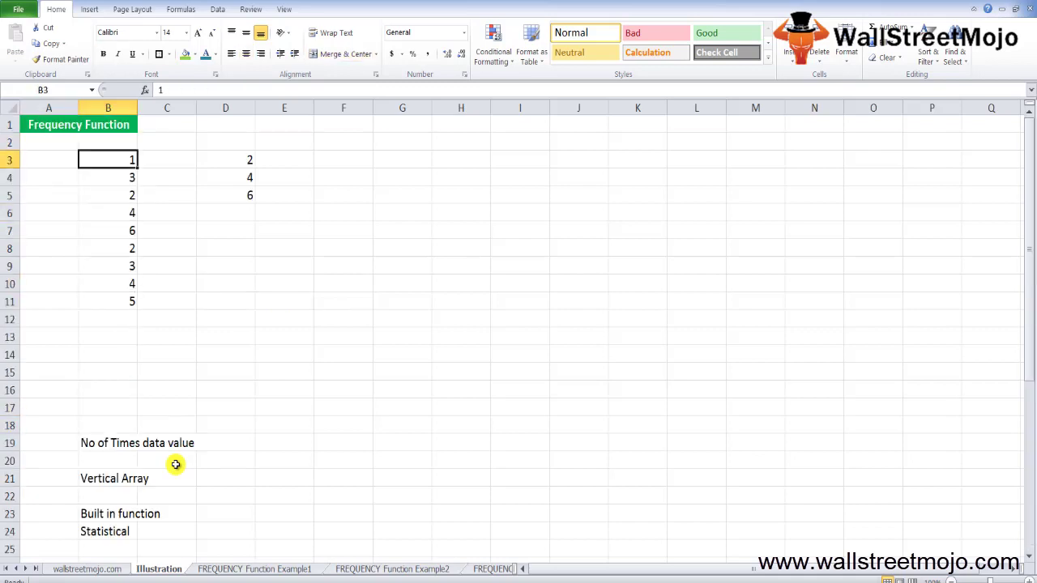
pyautogui.press('Down')
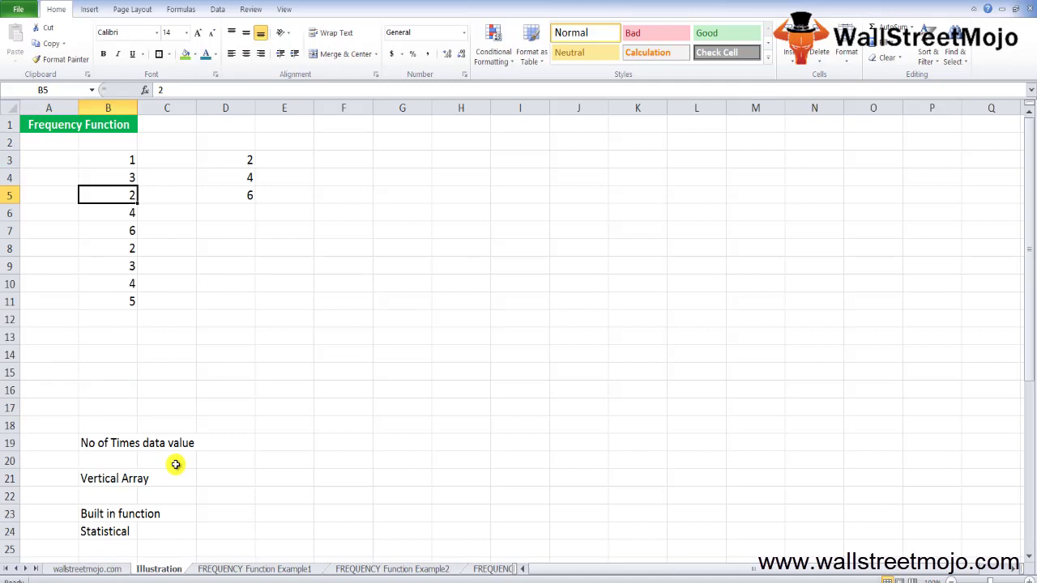
pyautogui.press('Right')
pyautogui.press('Right')
pyautogui.press('Up')
pyautogui.press('Left')
pyautogui.press('Up')
pyautogui.press('Left')
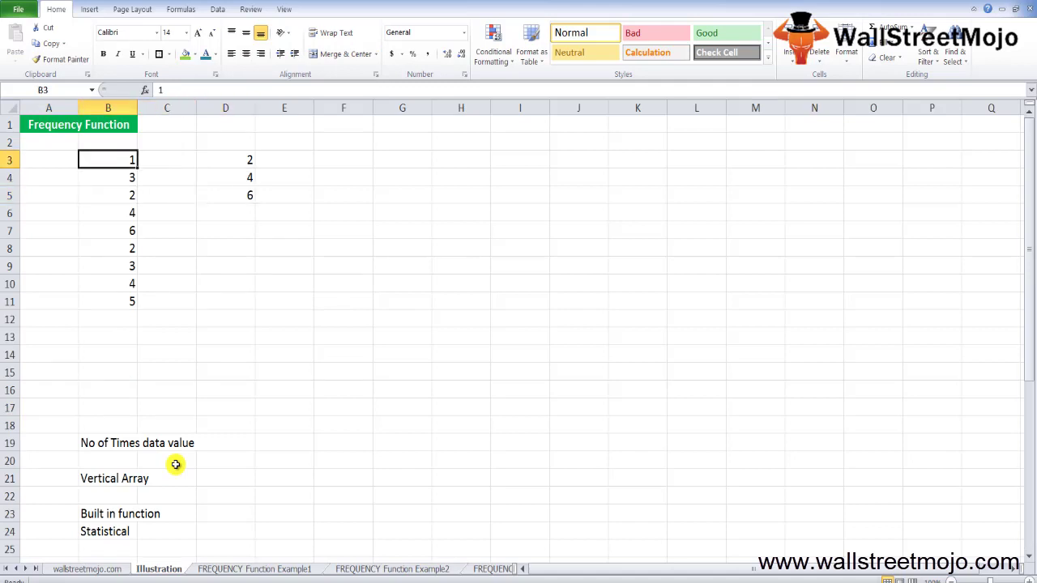
# Step: Highlight the data array in B3:B11 and the bins array in D3:D5 to examine both inputs of the function
pyautogui.hotkey('shift', 'Down')
pyautogui.hotkey('shift', 'Down')
pyautogui.hotkey('shift', 'Down')
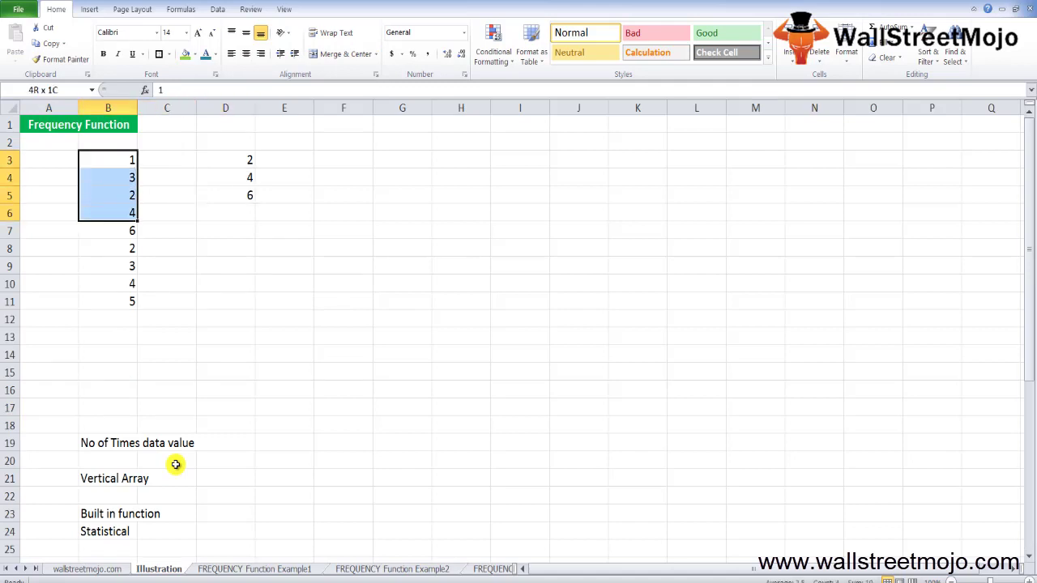
pyautogui.hotkey('shift', 'Down')
pyautogui.hotkey('shift', 'Down')
pyautogui.hotkey('shift', 'Down')
pyautogui.hotkey('shift', 'Down')
pyautogui.hotkey('shift', 'Down')
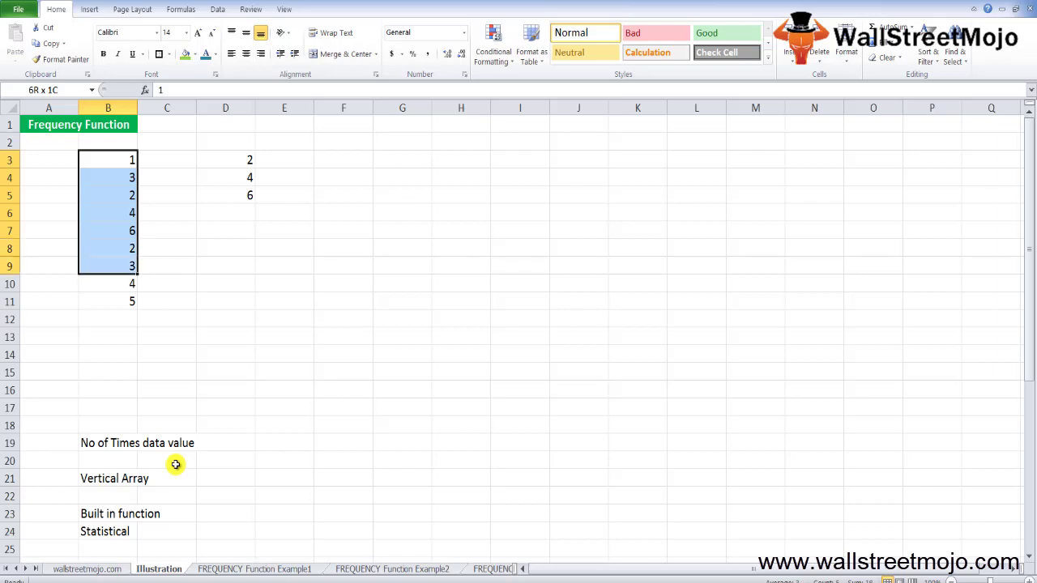
pyautogui.press('Right')
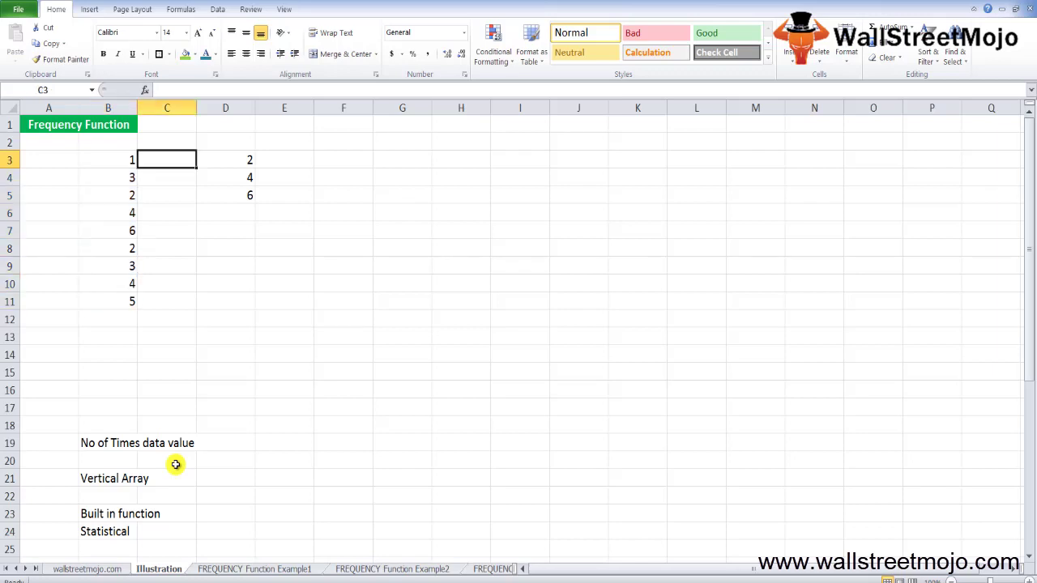
pyautogui.press('Left')
pyautogui.hotkey('ctrl', 'shift', 'Down')
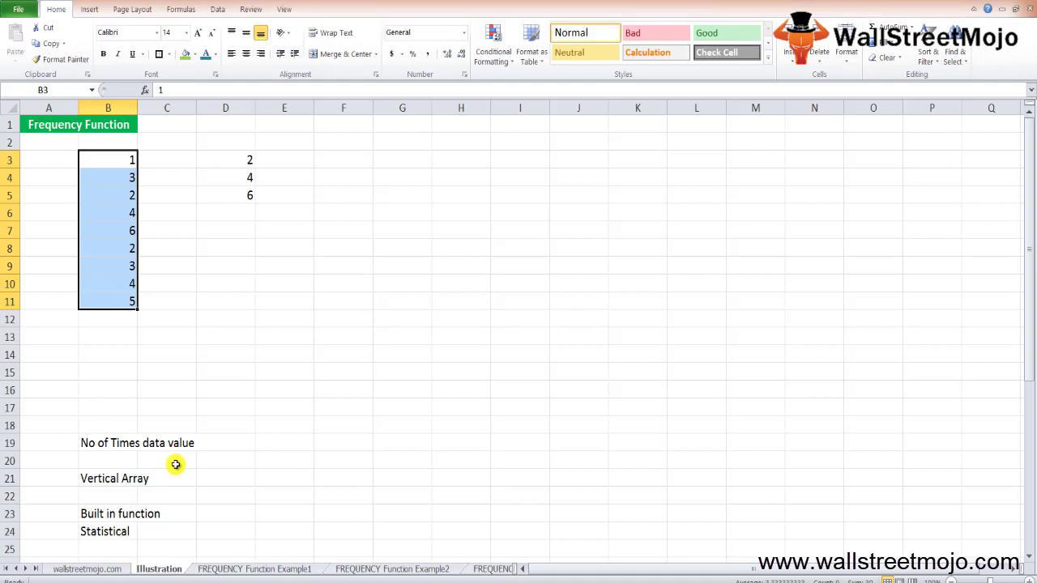
pyautogui.press('Right')
pyautogui.press('Right')
pyautogui.hotkey('shift', 'Down')
pyautogui.hotkey('shift', 'Down')
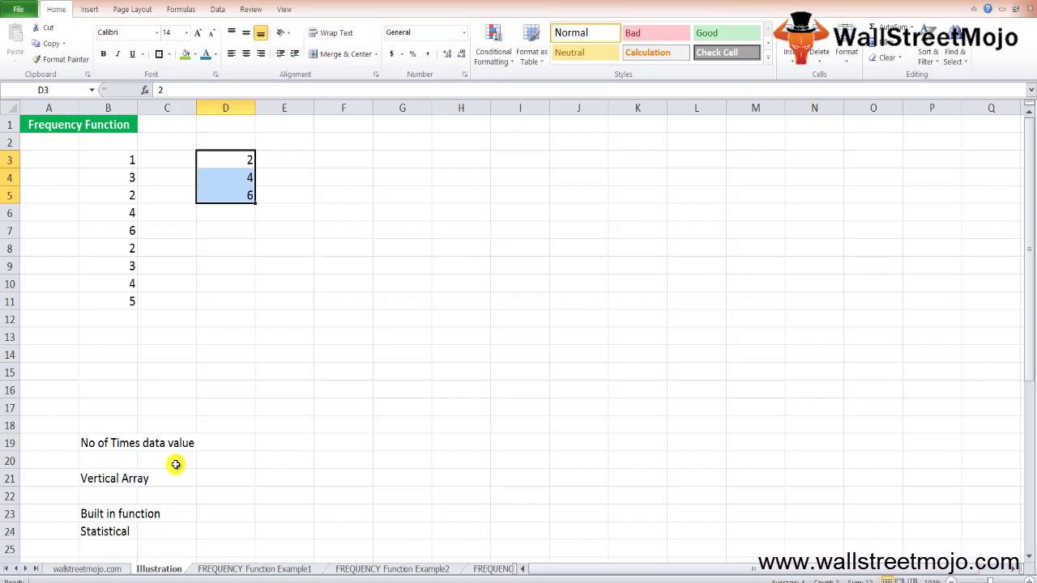
# Step: Enter the formula =FREQUENCY(B3:B11,D3:D5) in cell E3 as a normal formula
pyautogui.press('Right')
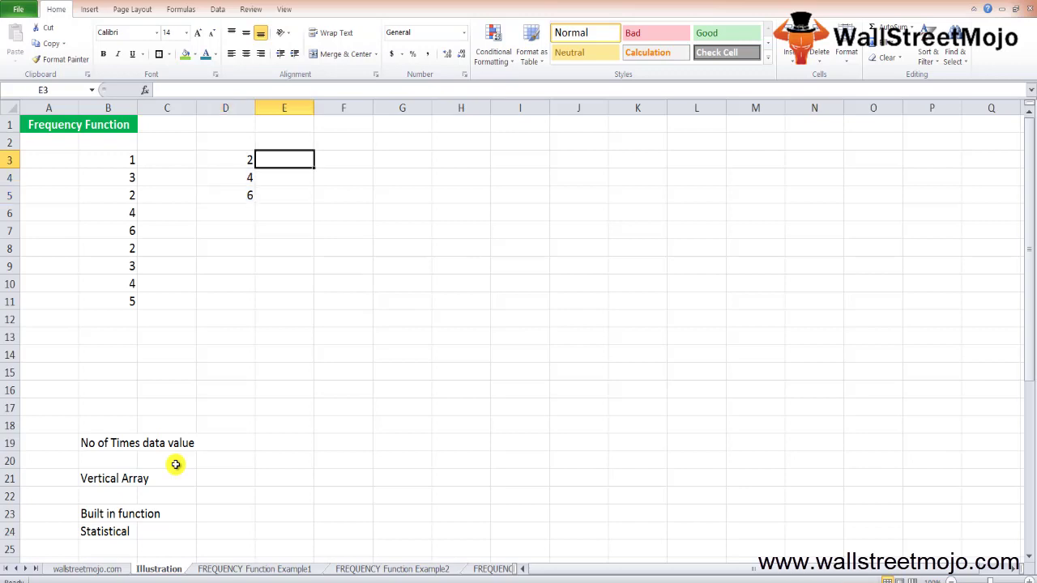
pyautogui.write('=freq')
pyautogui.press('Tab')
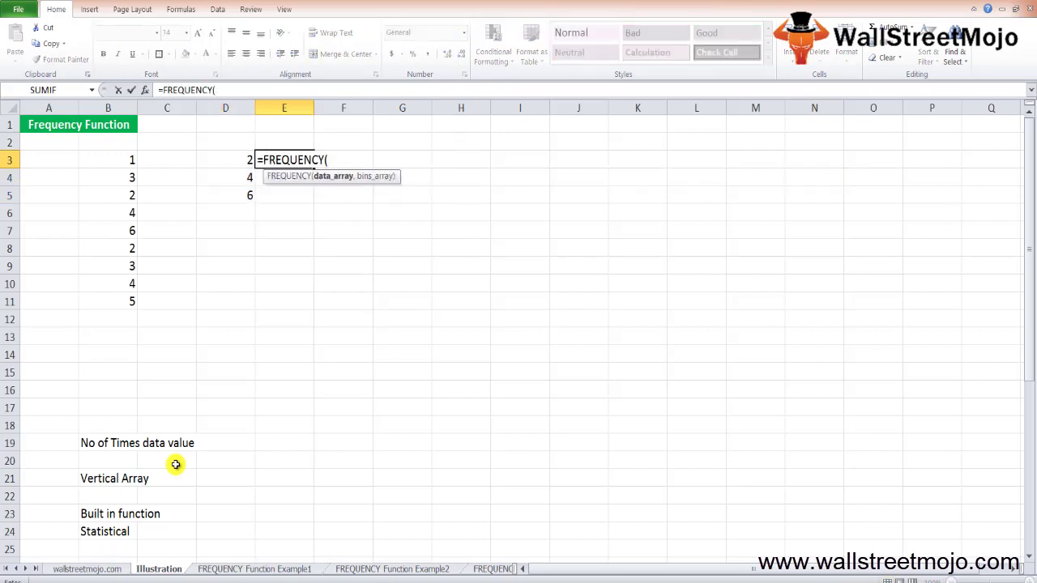
pyautogui.press('Left')
pyautogui.hotkey('shift', 'Down')
pyautogui.hotkey('shift', 'Down')
pyautogui.press('Left')
pyautogui.press('Left')
pyautogui.hotkey('ctrl', 'shift', 'Down')
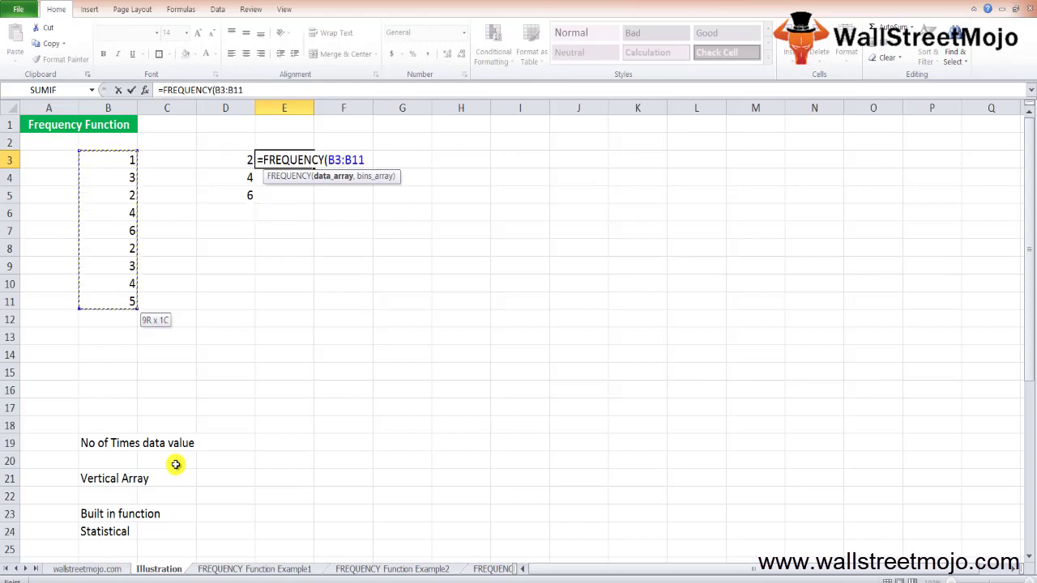
pyautogui.write(',')
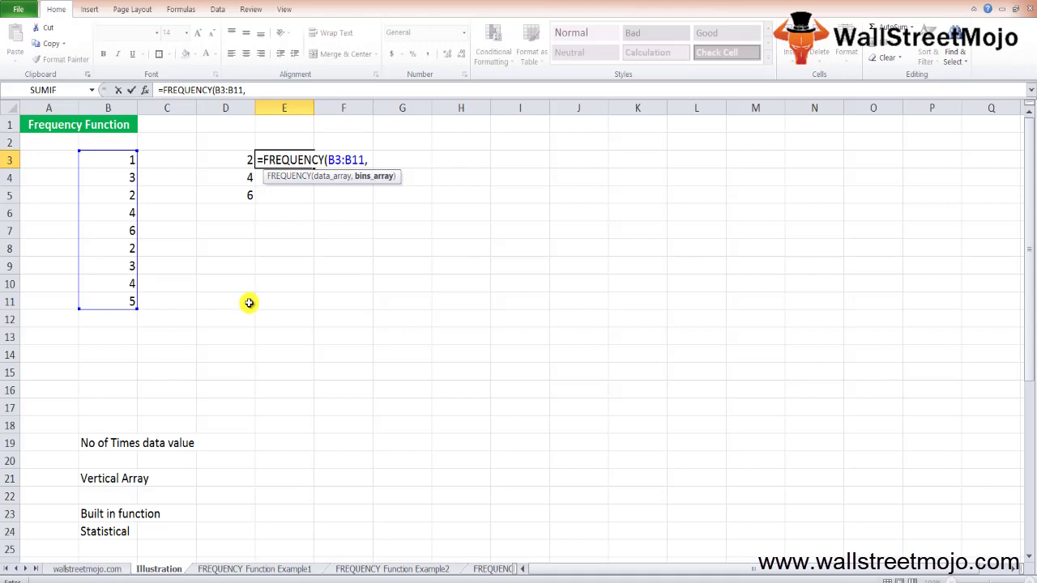
pyautogui.click(244, 156)
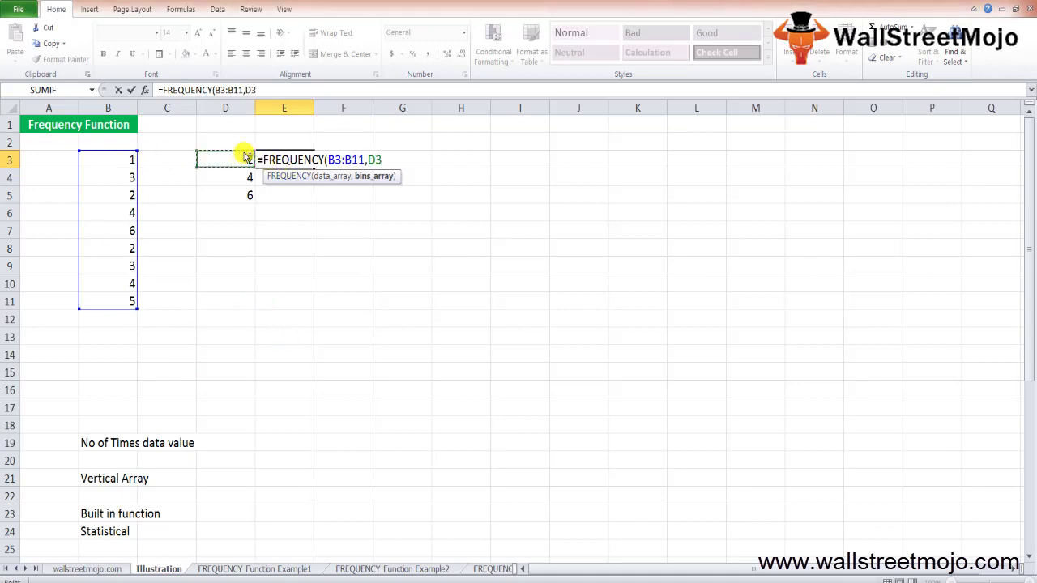
pyautogui.hotkey('ctrl', 'shift', 'Down')
pyautogui.write(')')
pyautogui.press('Return')
pyautogui.press('Up')
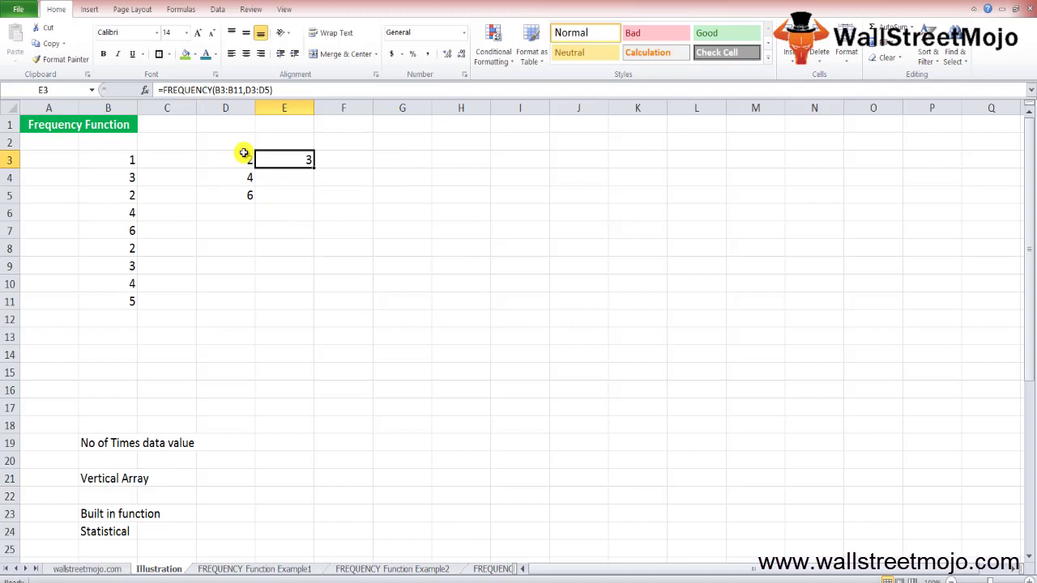
# Step: Re-enter the FREQUENCY formula in cell E3 alone as an array formula
pyautogui.press('F2')
pyautogui.hotkey('ctrl', 'shift', 'Return')
pyautogui.press('F2')
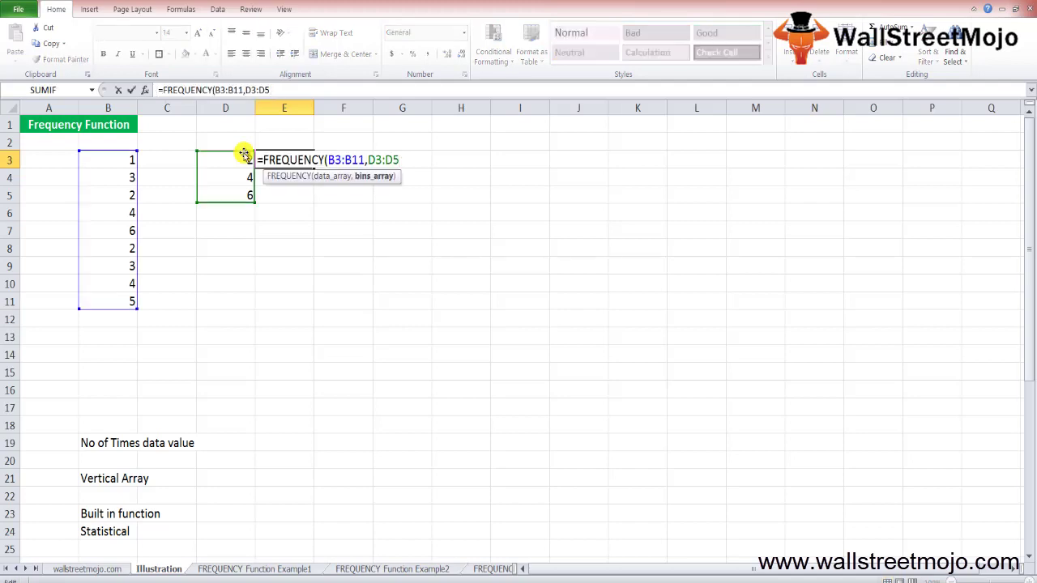
pyautogui.hotkey('ctrl', 'shift', 'Return')
# Step: Enter the FREQUENCY formula across E3:E6 as one array formula, with B3:B11 as the data array and D3:D5 as the bins array
pyautogui.press('Down')
pyautogui.hotkey('shift', 'Down')
pyautogui.press('Up')
pyautogui.press('Down')
pyautogui.press('Up')
pyautogui.hotkey('shift', 'Down')
pyautogui.hotkey('shift', 'Down')
pyautogui.hotkey('shift', 'Down')
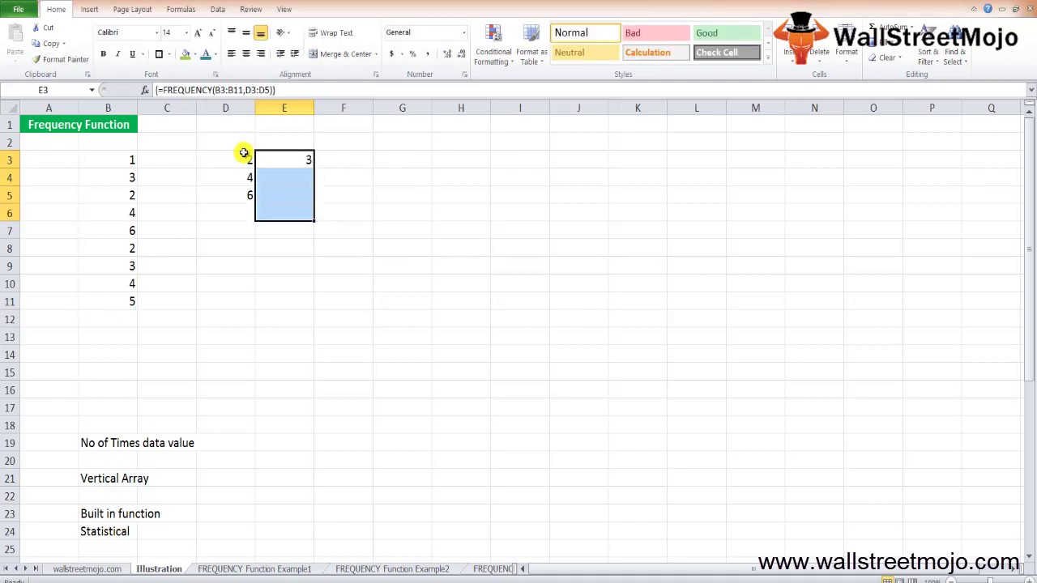
pyautogui.write('=freq')
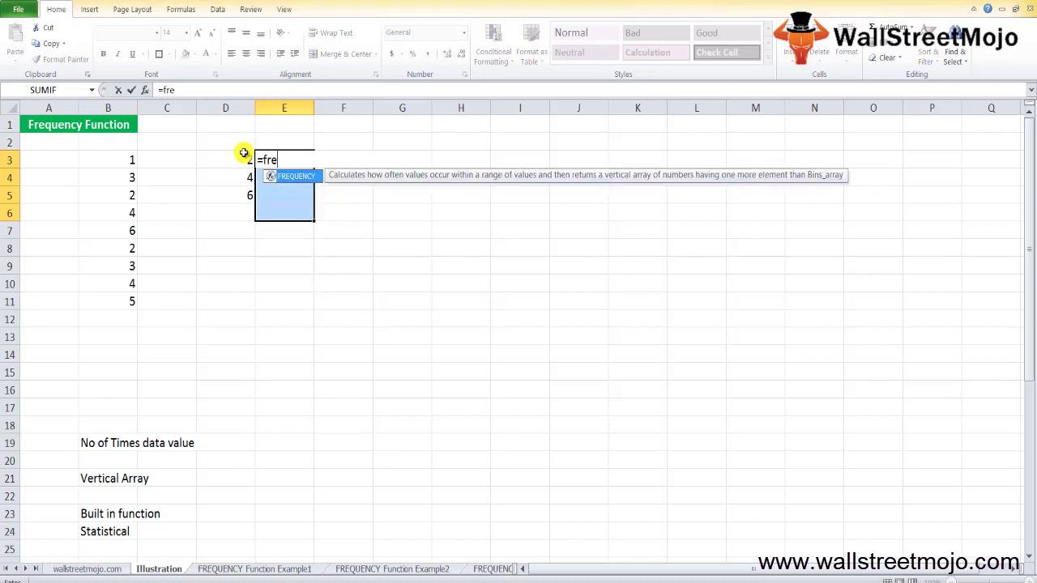
pyautogui.press('Tab')
pyautogui.press('Left')
pyautogui.press('Left')
pyautogui.press('Left')
pyautogui.hotkey('ctrl', 'shift', 'Down')
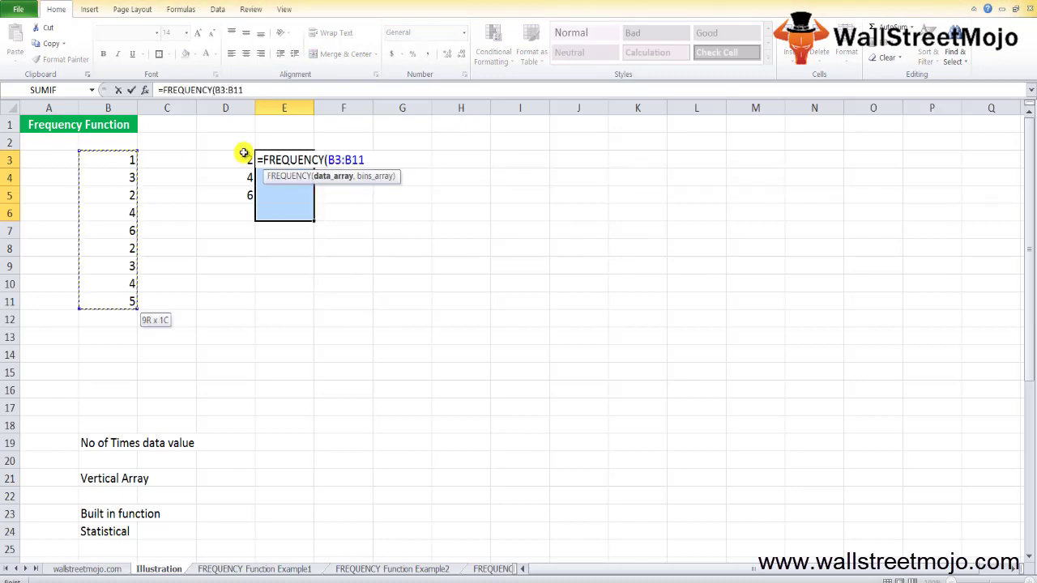
pyautogui.write(',')
pyautogui.press('Left')
pyautogui.hotkey('shift', 'Down')
pyautogui.hotkey('shift', 'Down')
pyautogui.hotkey('ctrl', 'shift', 'Return')
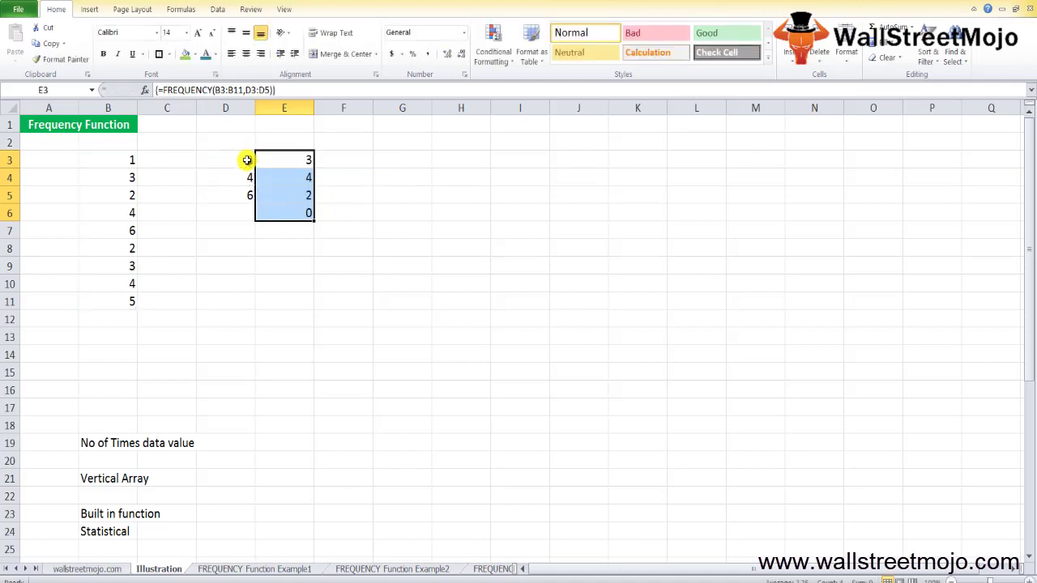
# Step: Step through the array formula's output cells and highlight the whole range E3:E6
pyautogui.press('Down')
pyautogui.press('Down')
pyautogui.press('Down')
pyautogui.hotkey('shift', 'Up')
pyautogui.hotkey('shift', 'Up')
pyautogui.hotkey('shift', 'Up')
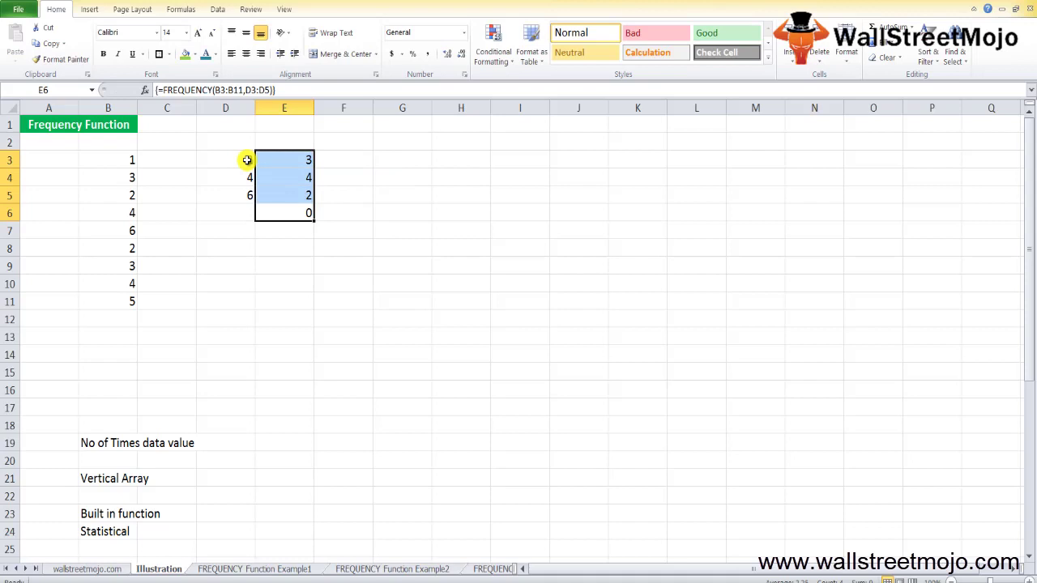
# Step: Step through the FREQUENCY results in E3:E6 to review the count returned for each bin
pyautogui.hotkey('shift', 'Down')
pyautogui.hotkey('shift', 'Down')
pyautogui.hotkey('shift', 'Down')
pyautogui.press('Up')
pyautogui.press('Up')
pyautogui.press('Down')
pyautogui.press('Down')
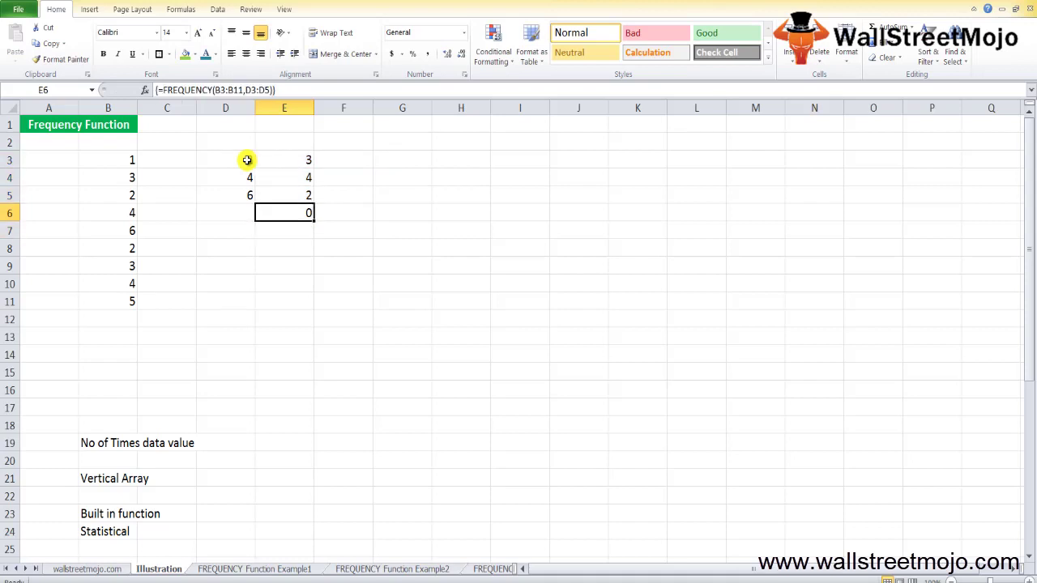
pyautogui.press('Down')
pyautogui.press('Up')
pyautogui.press('Up')
pyautogui.press('Up')
# Step: Look over the bins column D and the notes further down the Illustration sheet
pyautogui.press('Left')
pyautogui.press('Down')
pyautogui.press('Down')
pyautogui.press('Down')
pyautogui.press('Down')
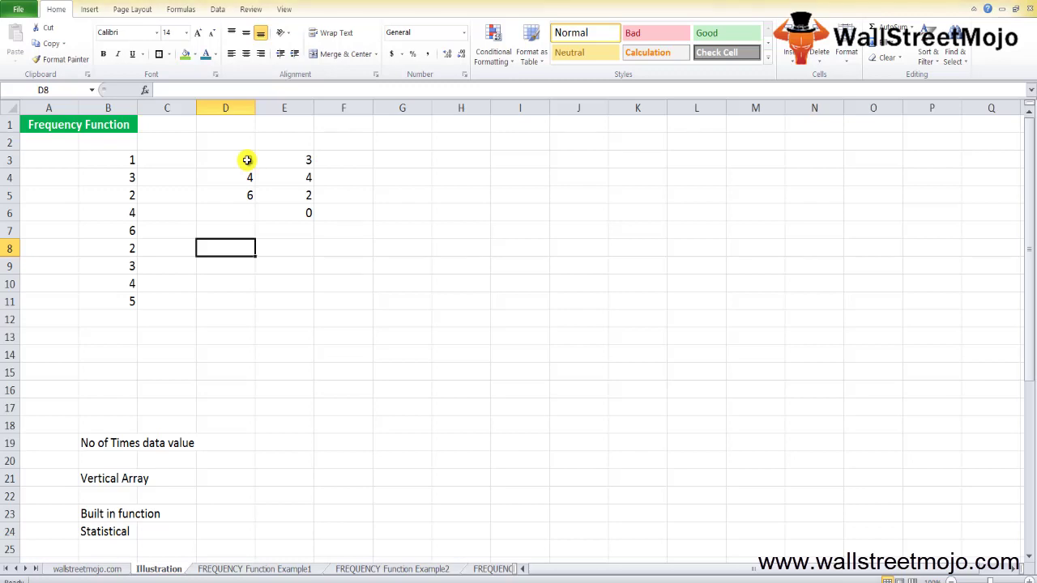
pyautogui.press('Down')
pyautogui.press('Down')
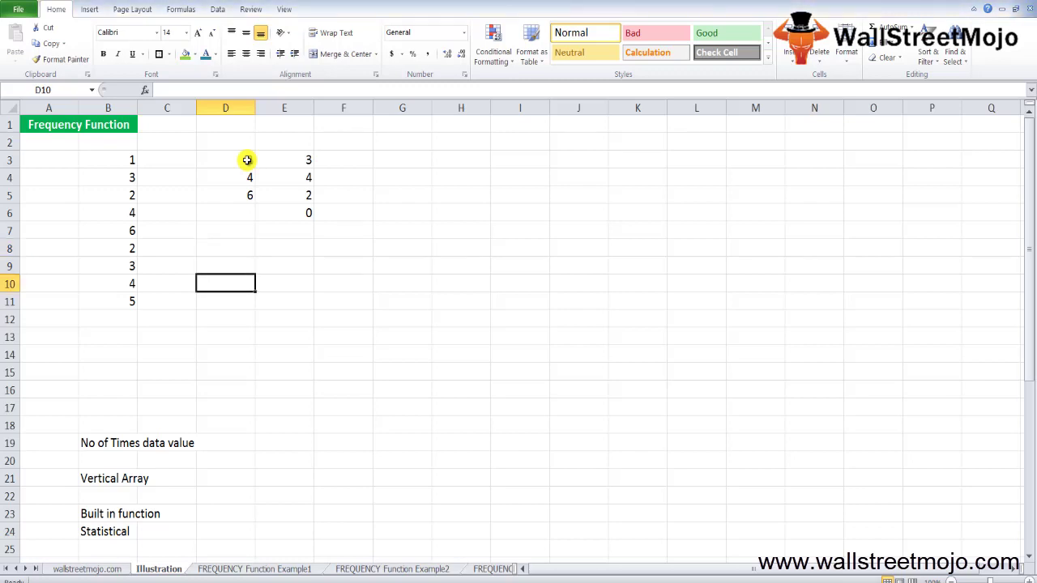
pyautogui.press('pagedown')
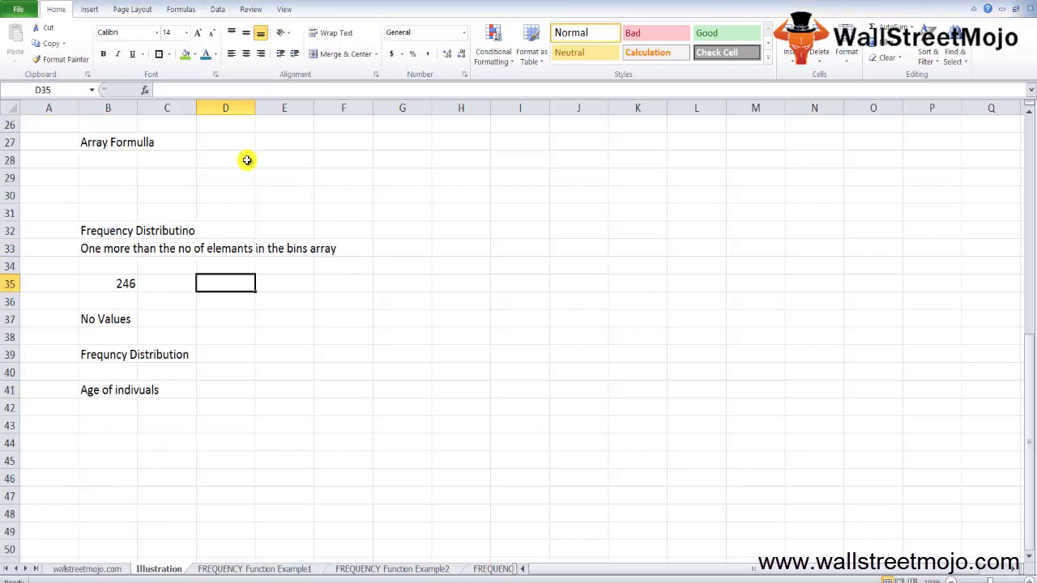
# Step: Switch to the FREQUENCY Function Example1 sheet and highlight the height data in B4:B14
pyautogui.hotkey('ctrl', 'pagedown')
pyautogui.press('Down')
pyautogui.press('Down')
pyautogui.press('Down')
pyautogui.press('Down')
pyautogui.press('Down')
pyautogui.press('Down')
pyautogui.press('Down')
pyautogui.press('Down')
pyautogui.press('Down')
pyautogui.press('Down')
pyautogui.press('Down')
pyautogui.press('Down')
pyautogui.press('Down')
pyautogui.press('Down')
pyautogui.press('Down')
pyautogui.press('Down')
pyautogui.press('Left')
pyautogui.press('Left')
pyautogui.press('Left')
pyautogui.press('Left')
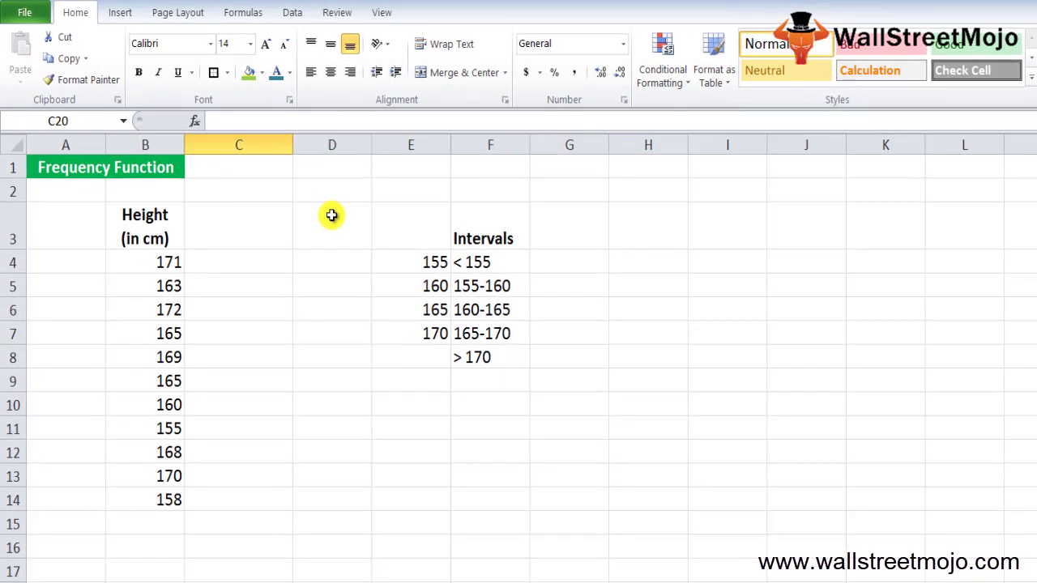
pyautogui.press('Up')
pyautogui.press('Up')
pyautogui.press('Up')
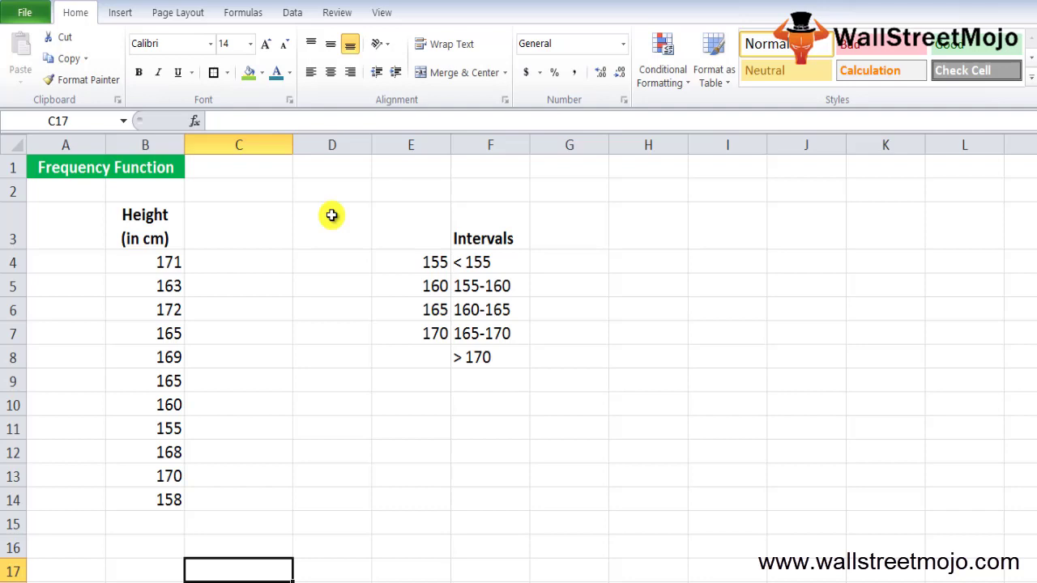
pyautogui.press('Up')
pyautogui.press('Up')
pyautogui.press('Up')
pyautogui.press('Up')
pyautogui.press('Up')
pyautogui.press('Up')
pyautogui.press('Up')
pyautogui.press('Up')
pyautogui.press('Up')
pyautogui.press('Up')
pyautogui.press('Up')
pyautogui.press('Up')
pyautogui.press('Up')
pyautogui.press('Left')
pyautogui.hotkey('ctrl', 'shift', 'Down')
pyautogui.press('Down')
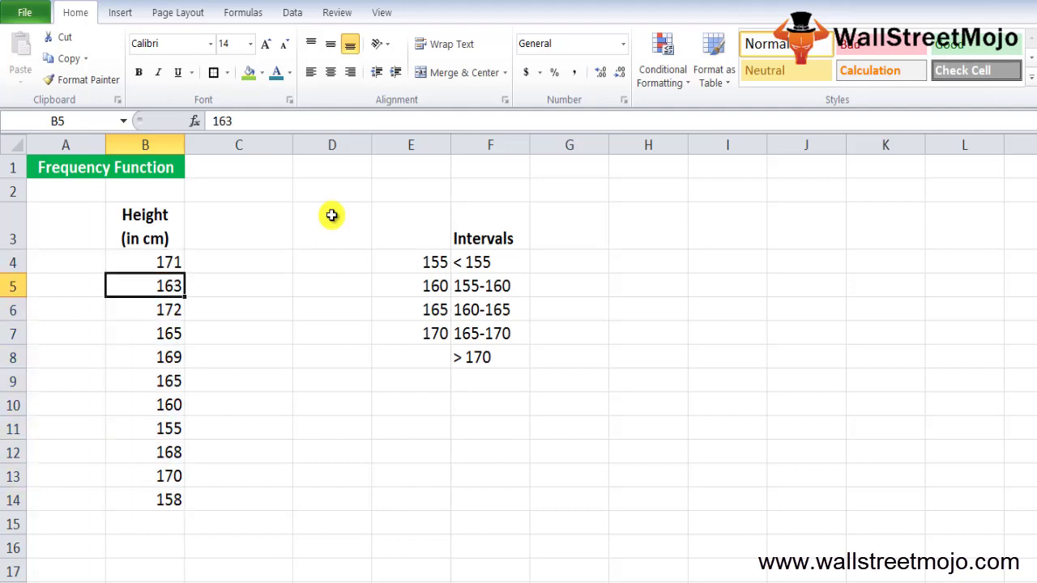
pyautogui.press('Down')
pyautogui.press('Up')
pyautogui.press('Up')
pyautogui.hotkey('ctrl', 'shift', 'Down')
# Step: Examine the interval labels in column F against their bin values, then highlight the bins in E4:E7
pyautogui.press('Right')
pyautogui.press('Right')
pyautogui.press('Right')
pyautogui.press('Right')
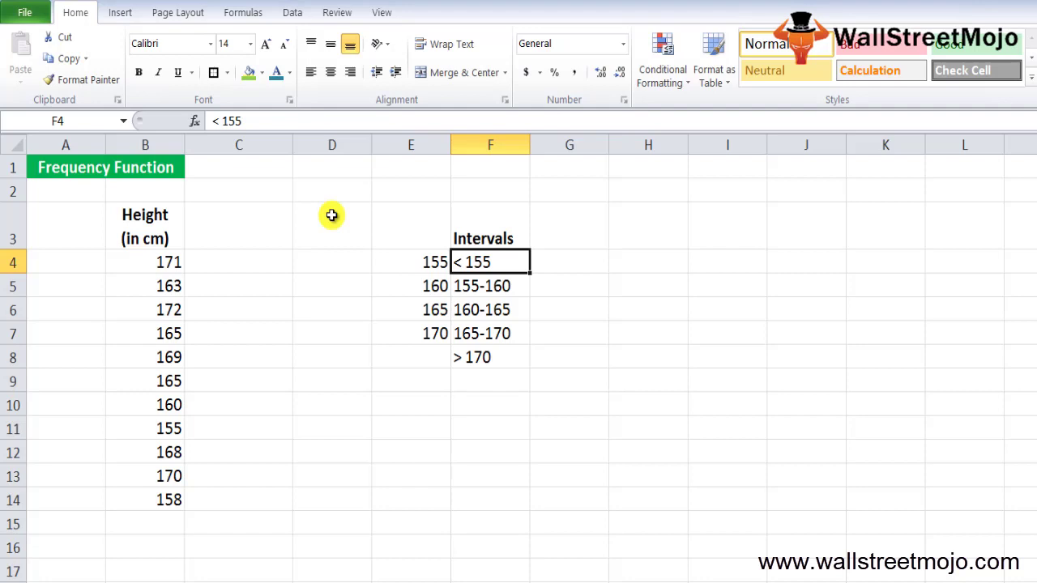
pyautogui.press('Left')
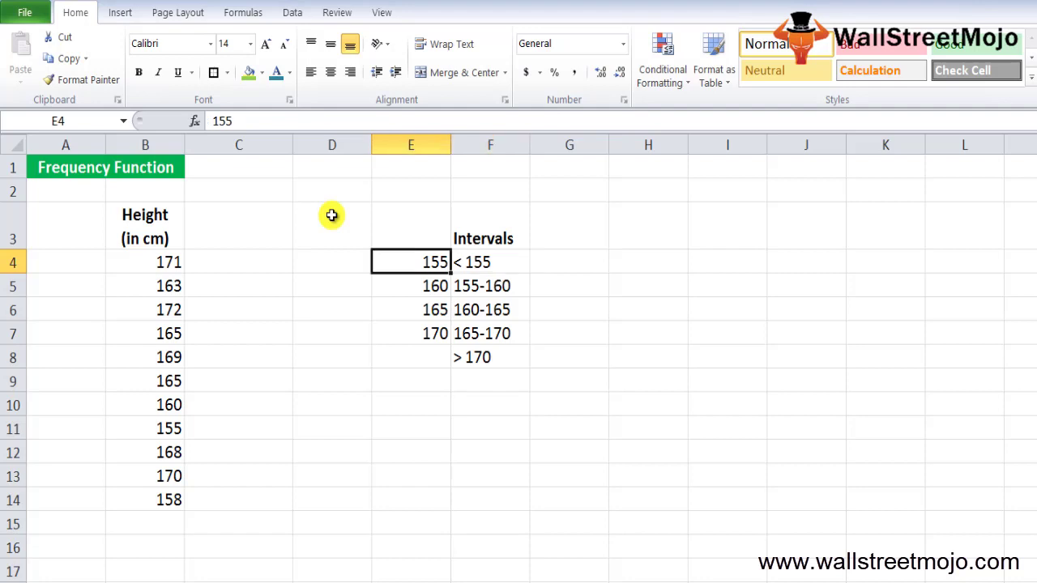
pyautogui.press('Right')
pyautogui.hotkey('shift', 'Down')
pyautogui.hotkey('shift', 'Down')
pyautogui.hotkey('shift', 'Down')
pyautogui.press('Left')
pyautogui.press('Down')
pyautogui.press('Right')
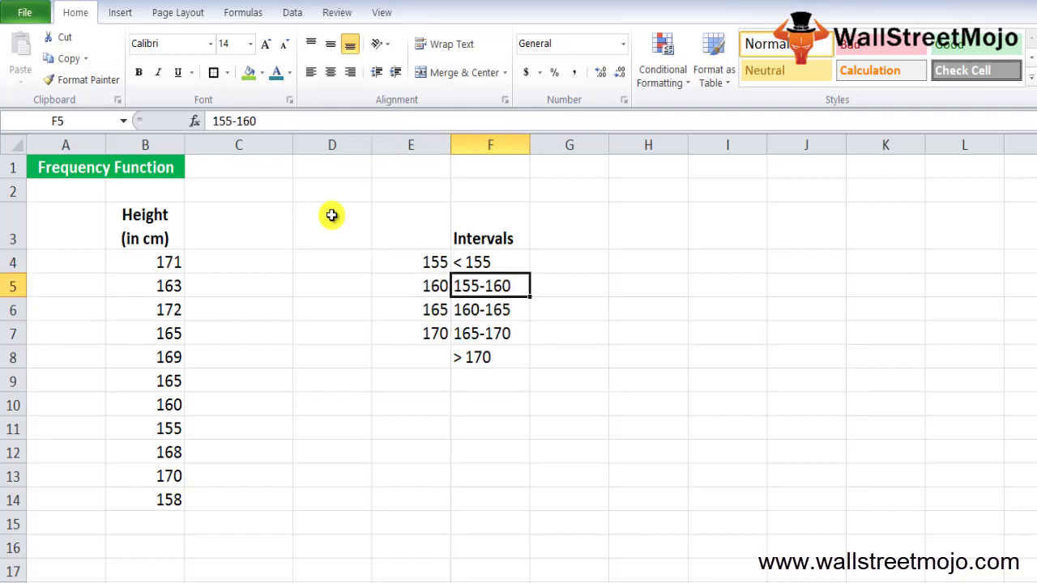
pyautogui.press('Left')
pyautogui.press('Up')
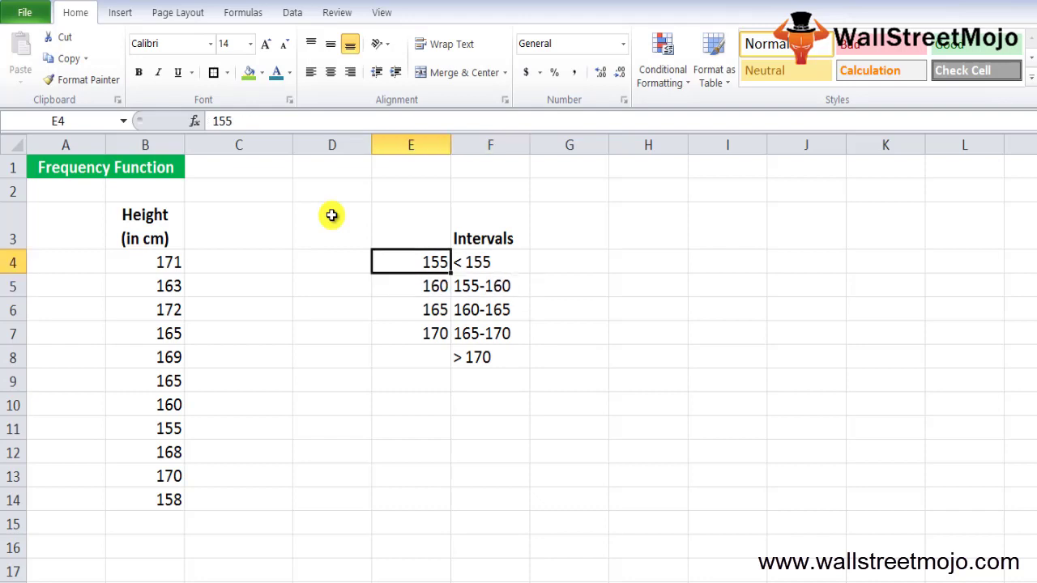
pyautogui.hotkey('shift', 'Down')
pyautogui.hotkey('shift', 'Down')
pyautogui.hotkey('shift', 'Down')
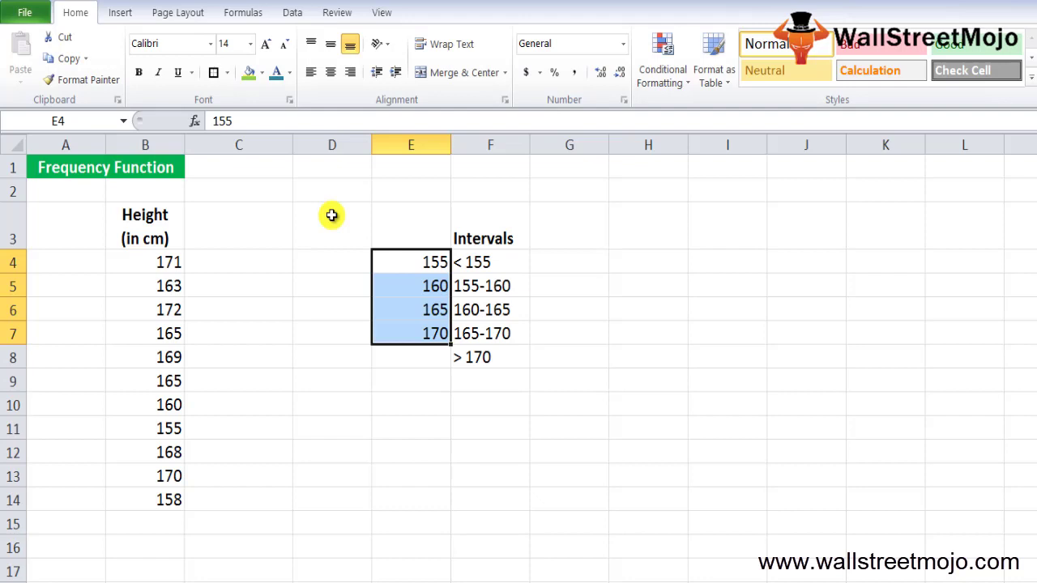
# Step: Enter FREQUENCY across G4:G8 as one array formula, with B4:B14 as the data array and E4:E7 as the bins array
pyautogui.press('Right')
pyautogui.press('Right')
pyautogui.hotkey('shift', 'Down')
pyautogui.hotkey('shift', 'Down')
pyautogui.hotkey('shift', 'Down')
pyautogui.hotkey('shift', 'Down')
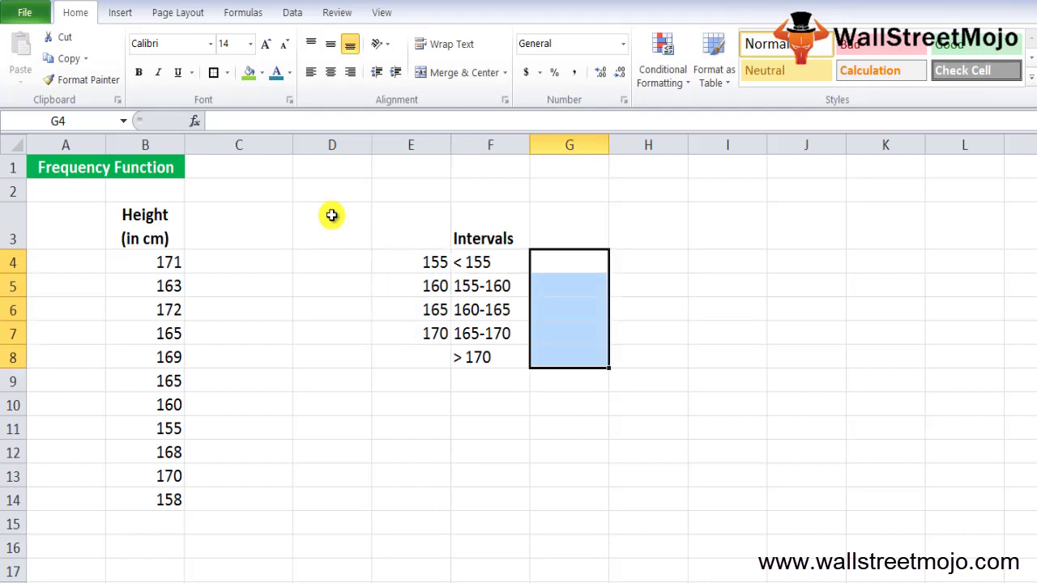
pyautogui.write('=fre')
pyautogui.press('Tab')
pyautogui.press('Left')
pyautogui.press('Left')
pyautogui.press('Left')
pyautogui.press('Left')
pyautogui.press('Left')
pyautogui.hotkey('ctrl', 'shift', 'Down')
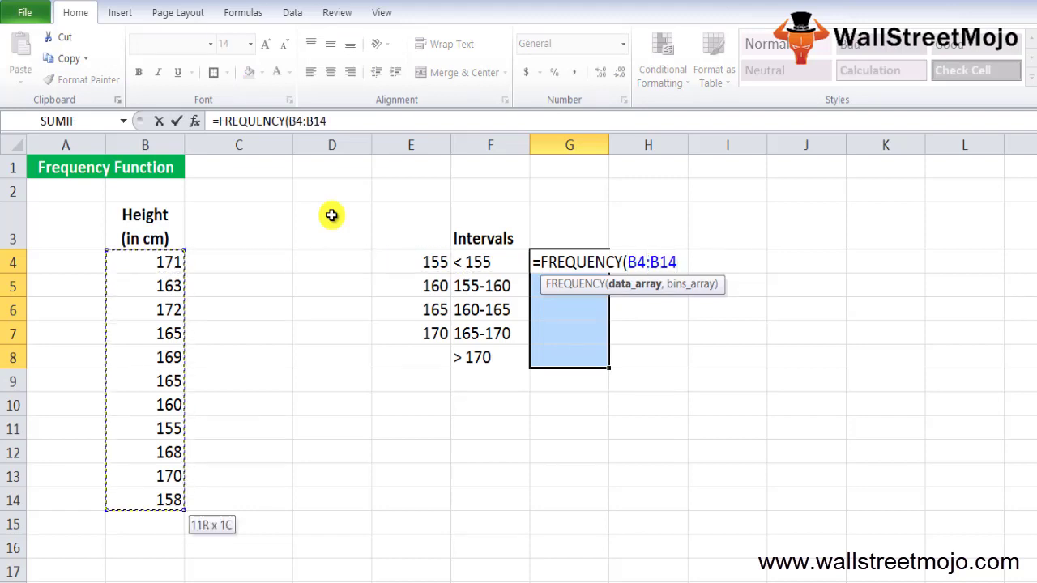
pyautogui.write(',')
pyautogui.press('Left')
pyautogui.press('Left')
pyautogui.hotkey('ctrl', 'shift', 'Down')
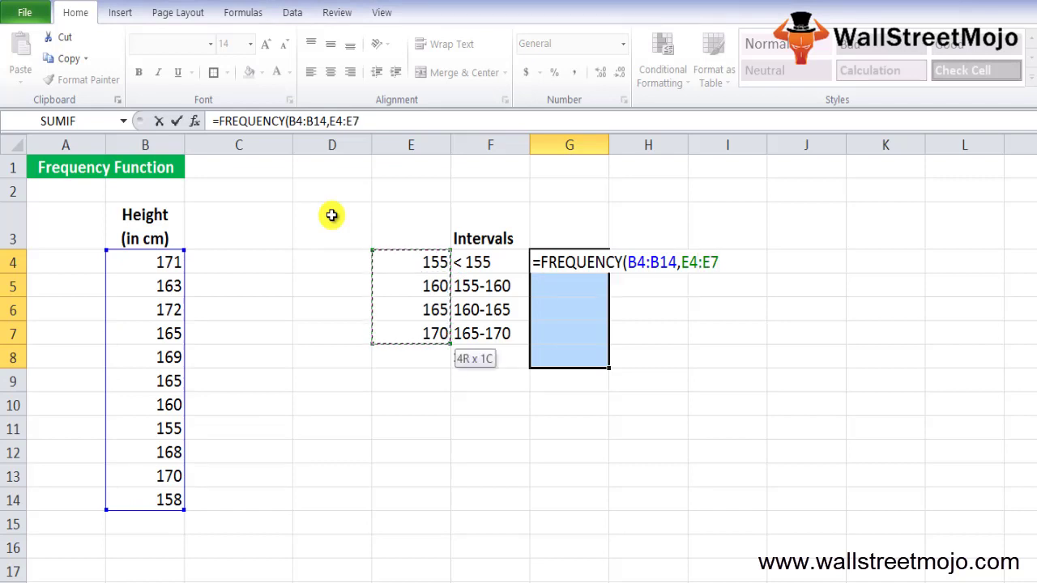
pyautogui.hotkey('ctrl', 'shift', 'Return')
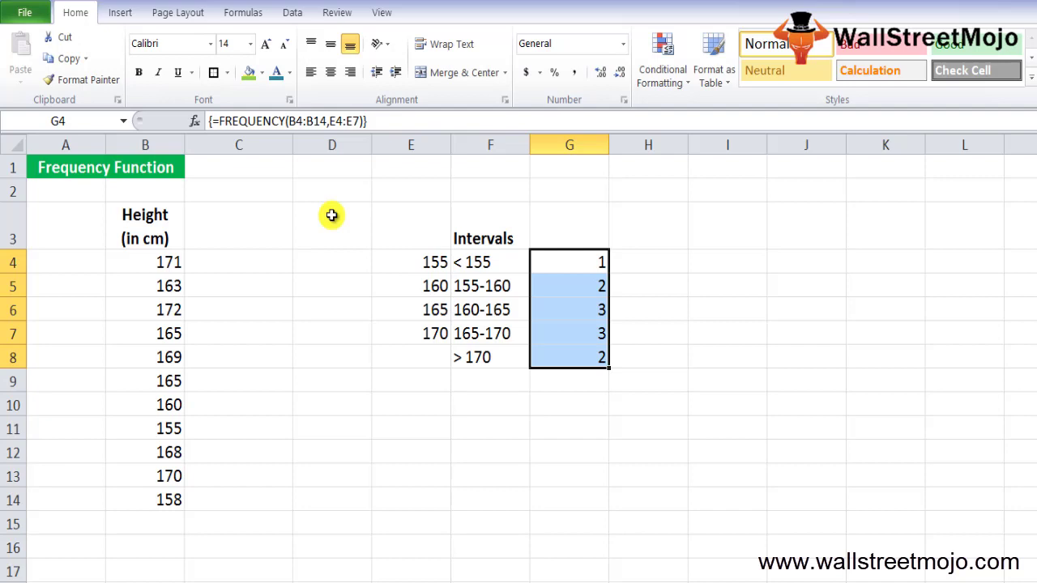
pyautogui.press('Down')
pyautogui.press('Down')
pyautogui.press('Down')
pyautogui.press('Down')
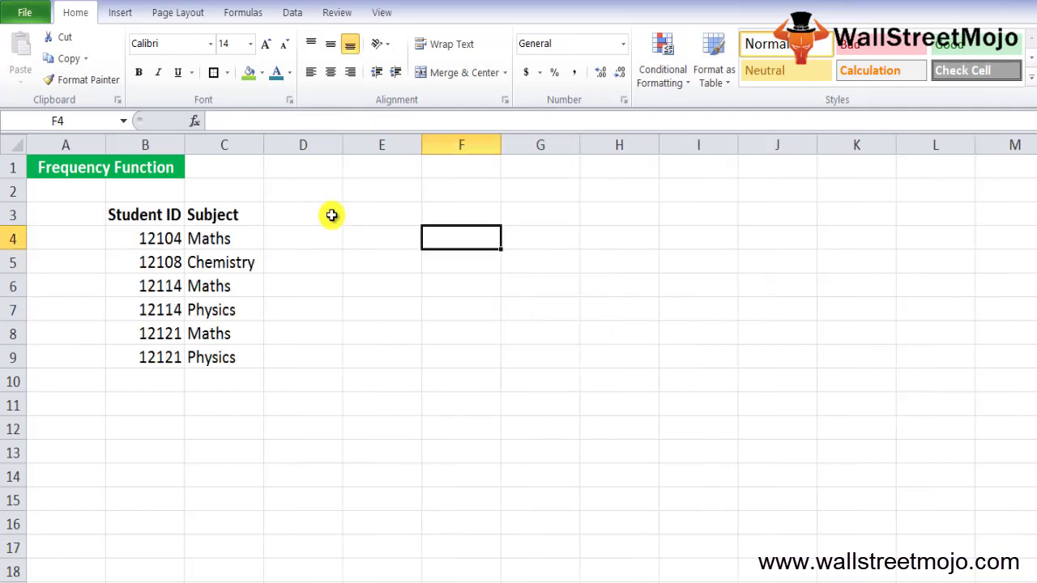
# Step: Examine the Student ID and Subject table in columns B and C of the student sheet
pyautogui.press('Left')
pyautogui.press('Left')
pyautogui.press('Down')
pyautogui.press('Down')
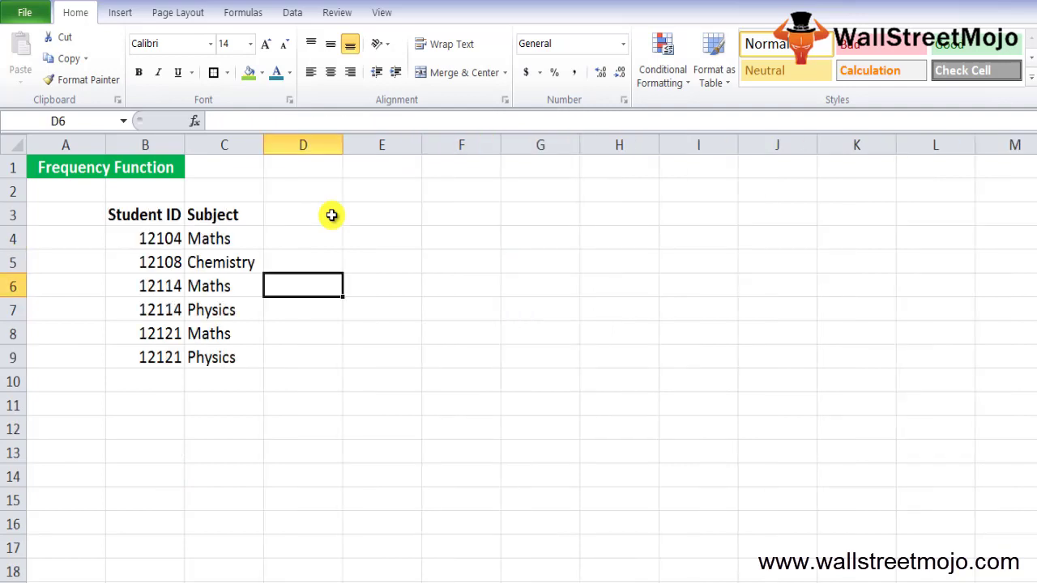
pyautogui.press('Down')
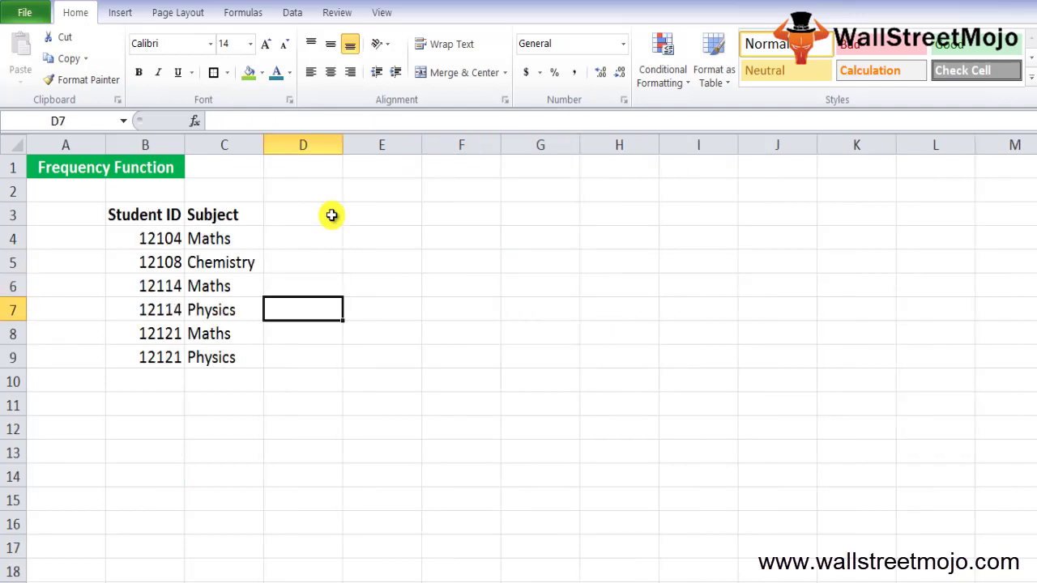
pyautogui.press('Up')
pyautogui.press('Left')
pyautogui.press('Up')
pyautogui.press('Up')
pyautogui.press('Left')
pyautogui.press('Right')
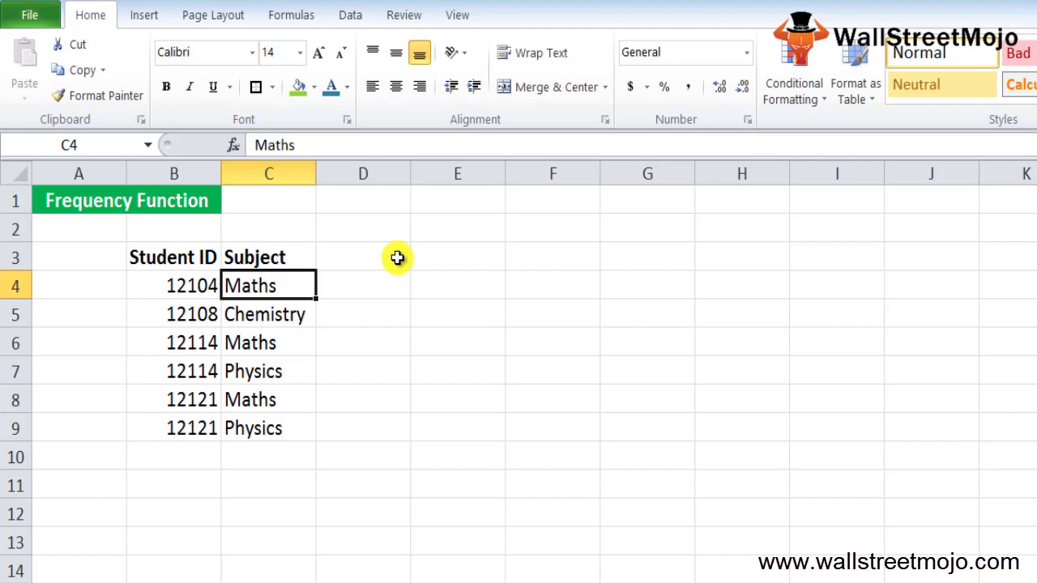
# Step: Begin the formula =SUM(--(FREQUENCY( in cell D4 with the student IDs in B4:B9 as the data array
pyautogui.press('Right')
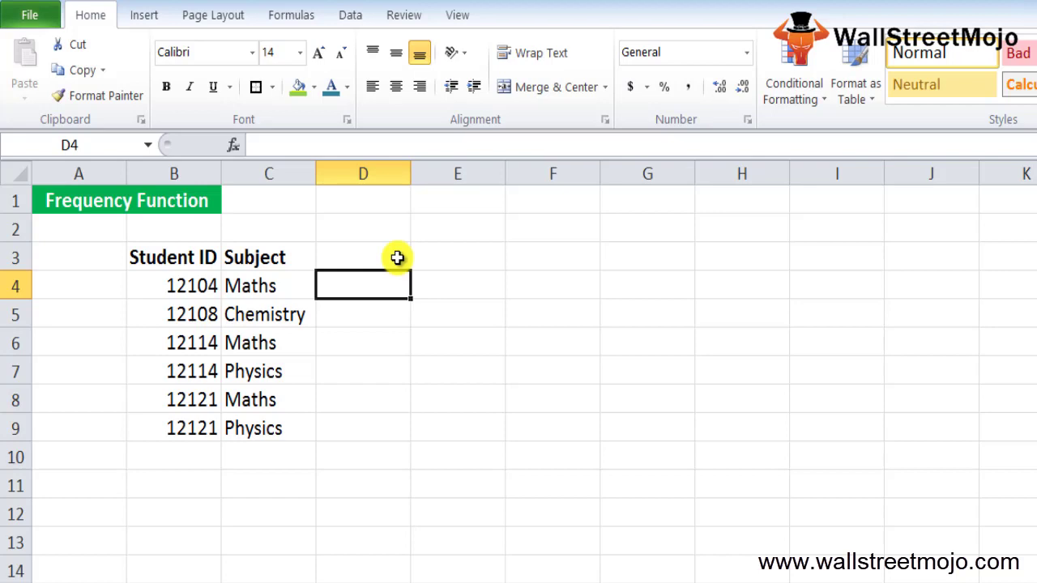
pyautogui.write('=UM')
pyautogui.press('BackSpace')
pyautogui.press('BackSpace')
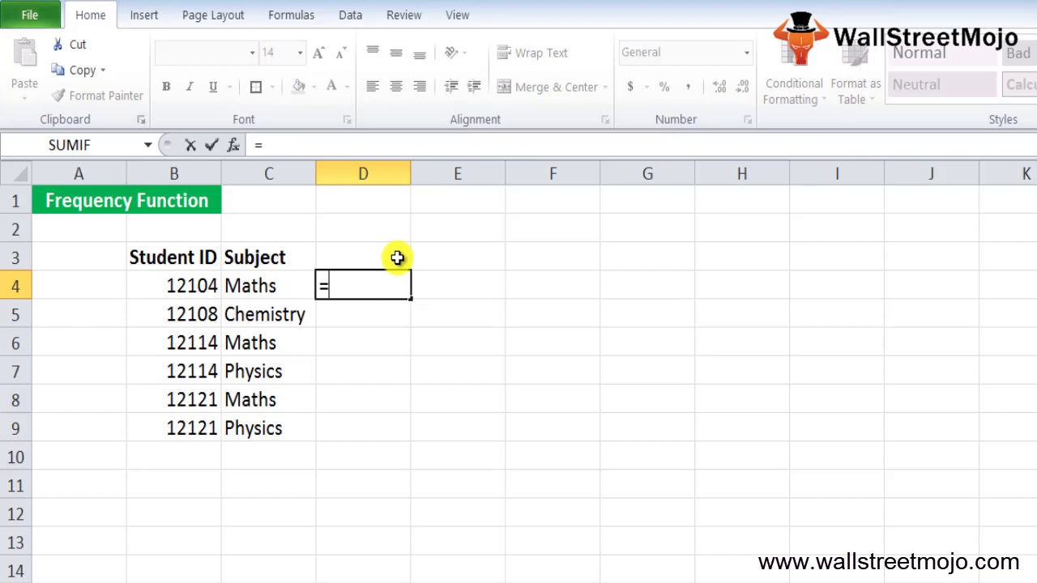
pyautogui.write('sum')
pyautogui.press('Tab')
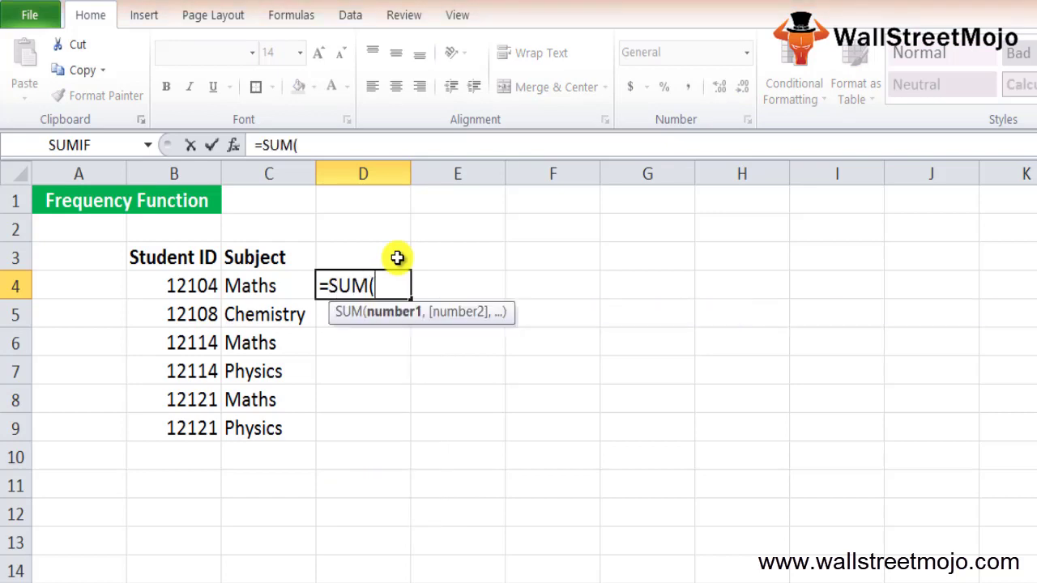
pyautogui.write('--(fr')
pyautogui.press('Tab')
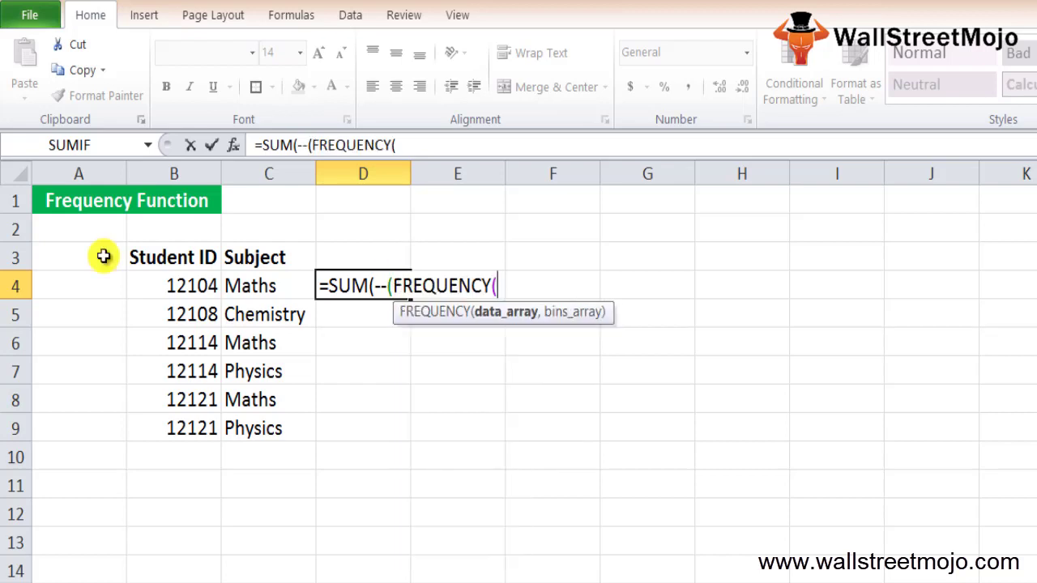
pyautogui.click(174, 297)
pyautogui.press('Up')
pyautogui.press('Down')
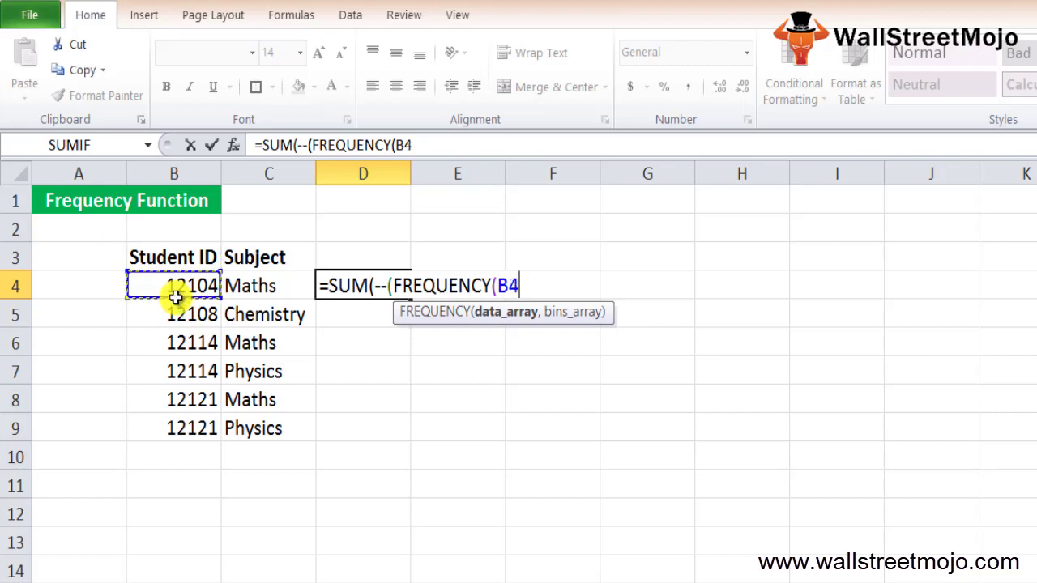
pyautogui.hotkey('ctrl', 'shift', 'Down')
pyautogui.write(',')
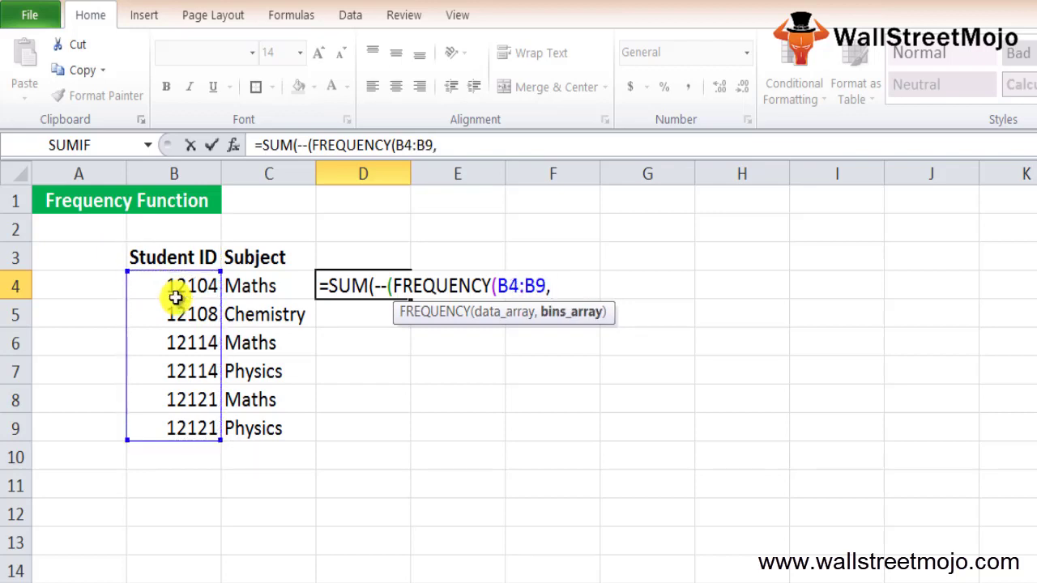
# Step: Complete the D4 formula with B4:B9 as the bins array and a >0 test: =SUM(--(FREQUENCY(B4:B9,B4:B9)>0))
pyautogui.click(248, 572)
pyautogui.press('Up')
pyautogui.press('Up')
pyautogui.press('Up')
pyautogui.press('Up')
pyautogui.press('Up')
pyautogui.press('Up')
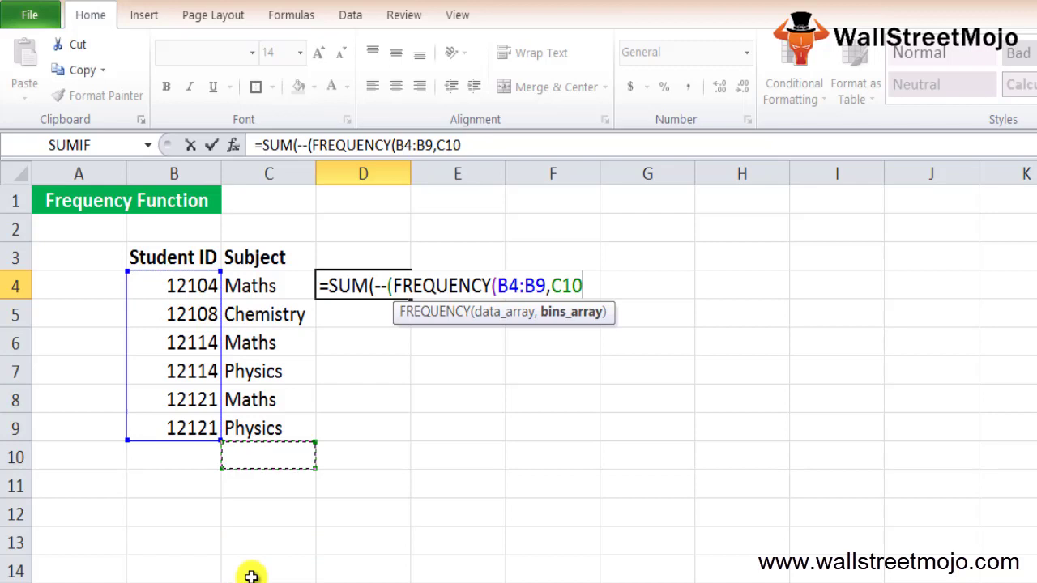
pyautogui.press('Left')
pyautogui.press('Up')
pyautogui.press('Up')
pyautogui.press('Up')
pyautogui.press('Up')
pyautogui.hotkey('ctrl', 'shift', 'Down')
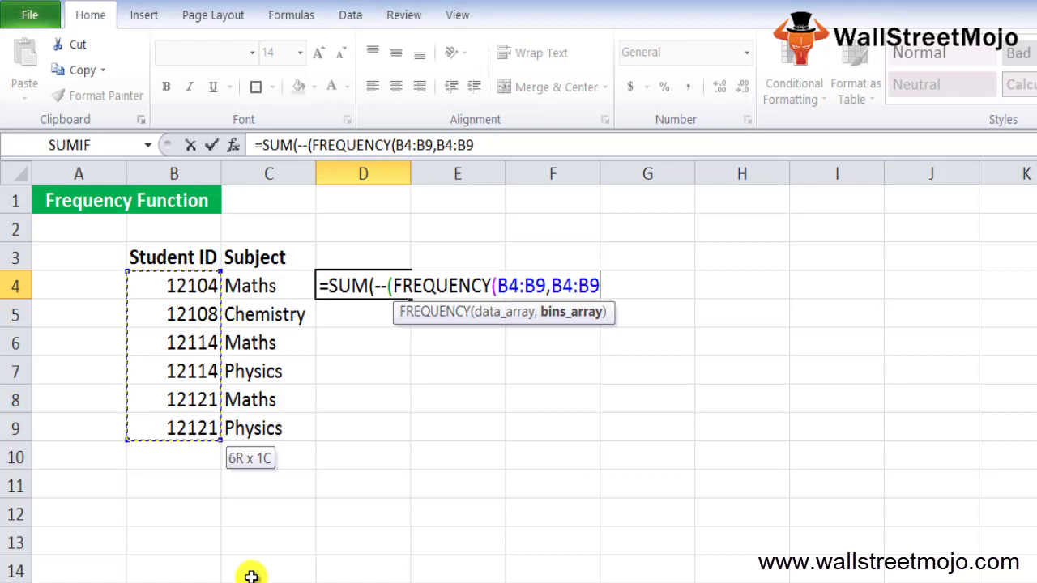
pyautogui.write(')>0')
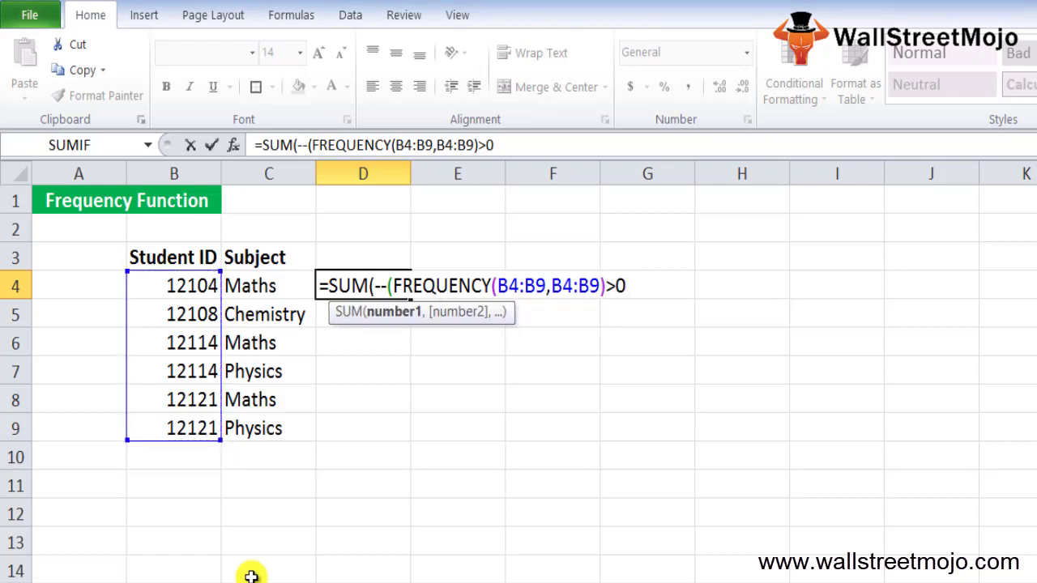
pyautogui.write('))')
pyautogui.press('Return')
pyautogui.press('Up')
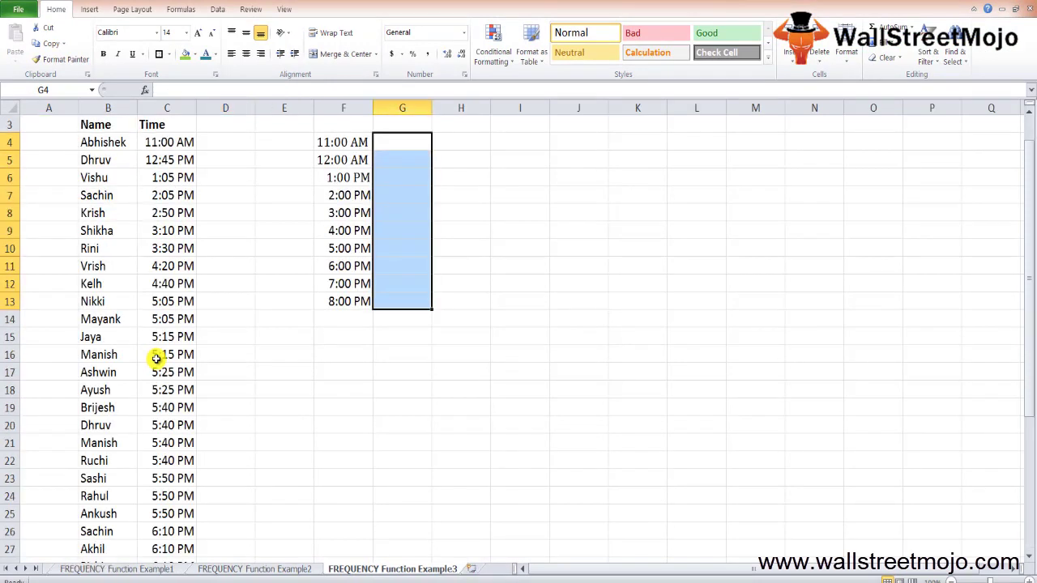
# Step: Examine the list of names and times in columns B and C of the FREQUENCY Function Example3 sheet
pyautogui.press('Left')
pyautogui.press('Left')
pyautogui.press('Left')
pyautogui.press('Left')
pyautogui.press('Right')
pyautogui.press('Left')
pyautogui.press('Left')
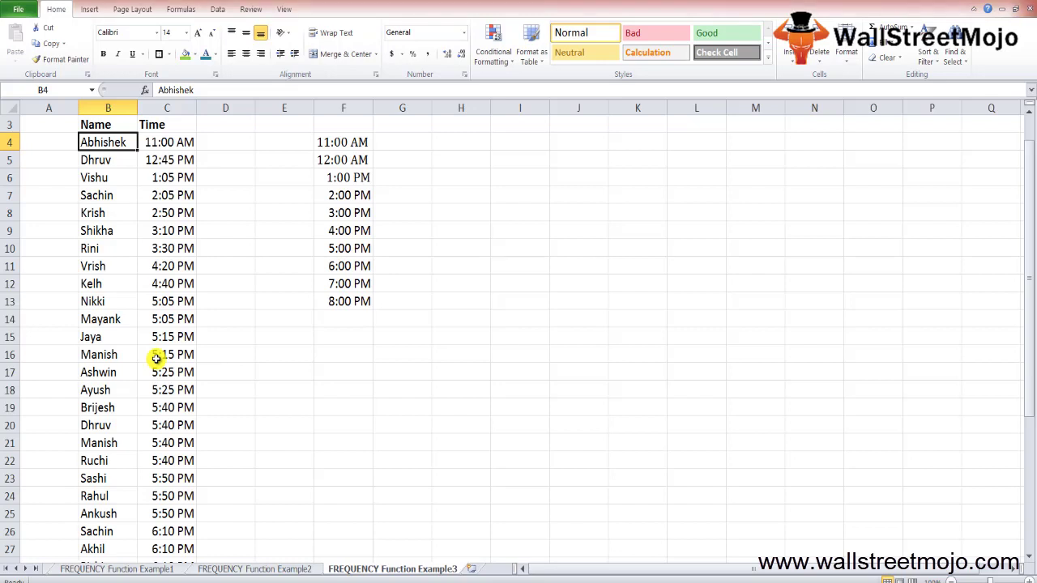
pyautogui.press('Down')
pyautogui.press('Down')
pyautogui.press('Down')
pyautogui.press('Down')
pyautogui.press('Down')
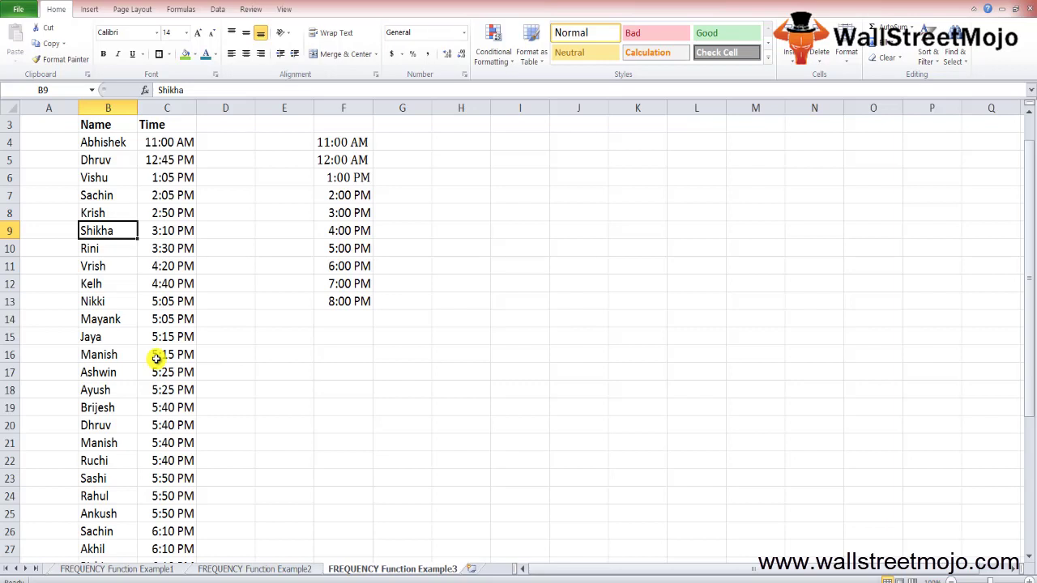
pyautogui.press('Down')
pyautogui.press('Down')
pyautogui.press('Down')
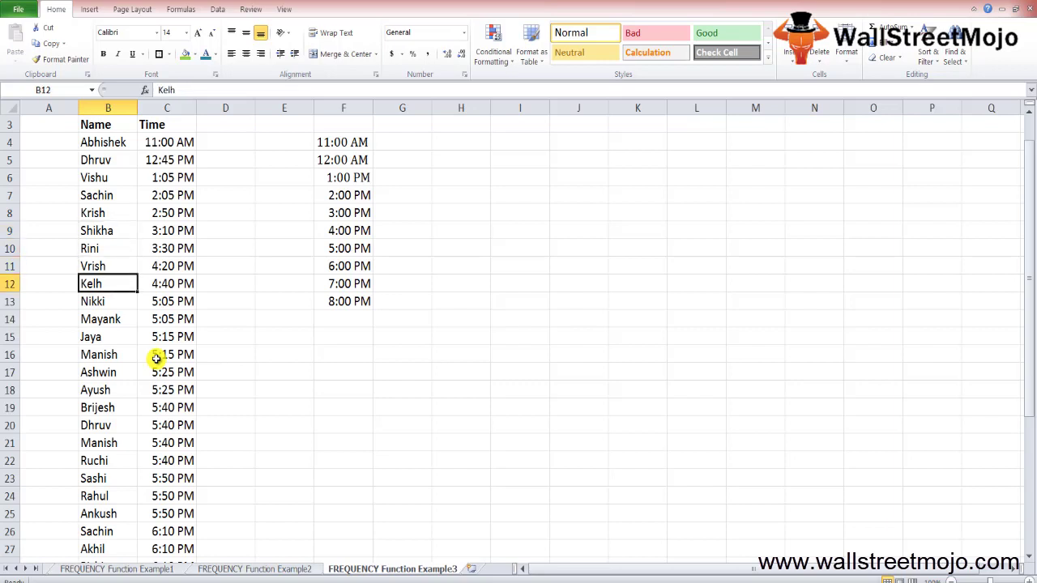
# Step: Examine the times in column C of the Name and Time list, from C4 to C39
pyautogui.press('Right')
pyautogui.press('Right')
pyautogui.press('Left')
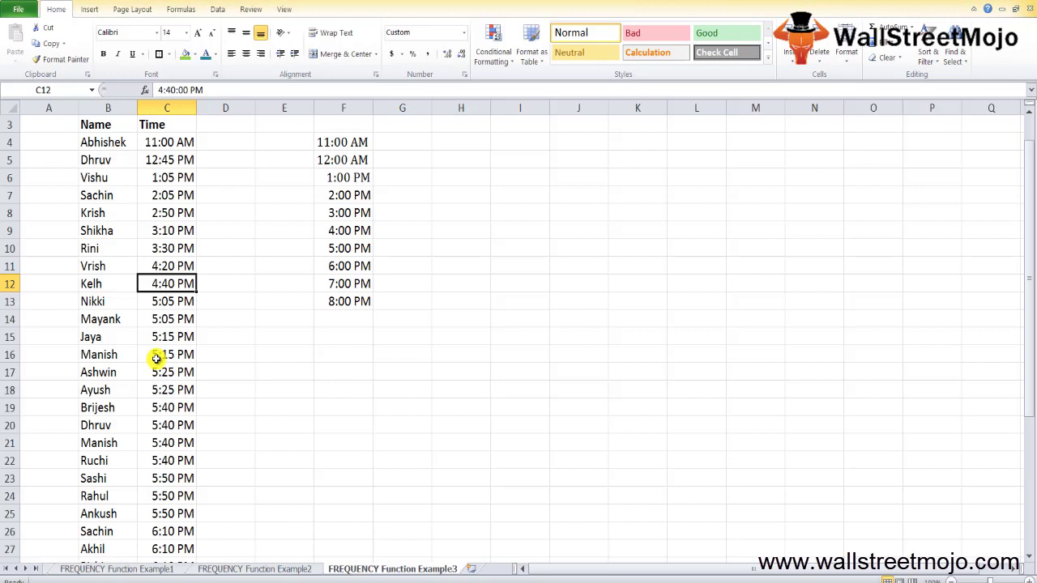
pyautogui.press('Up')
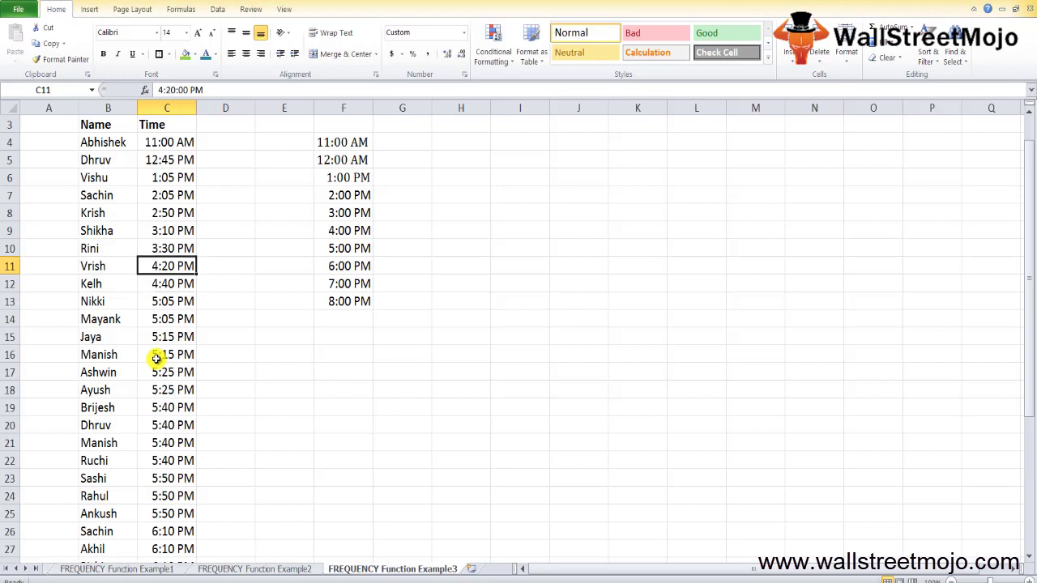
pyautogui.press('Up')
pyautogui.press('Up')
pyautogui.press('Up')
pyautogui.press('Up')
pyautogui.press('Up')
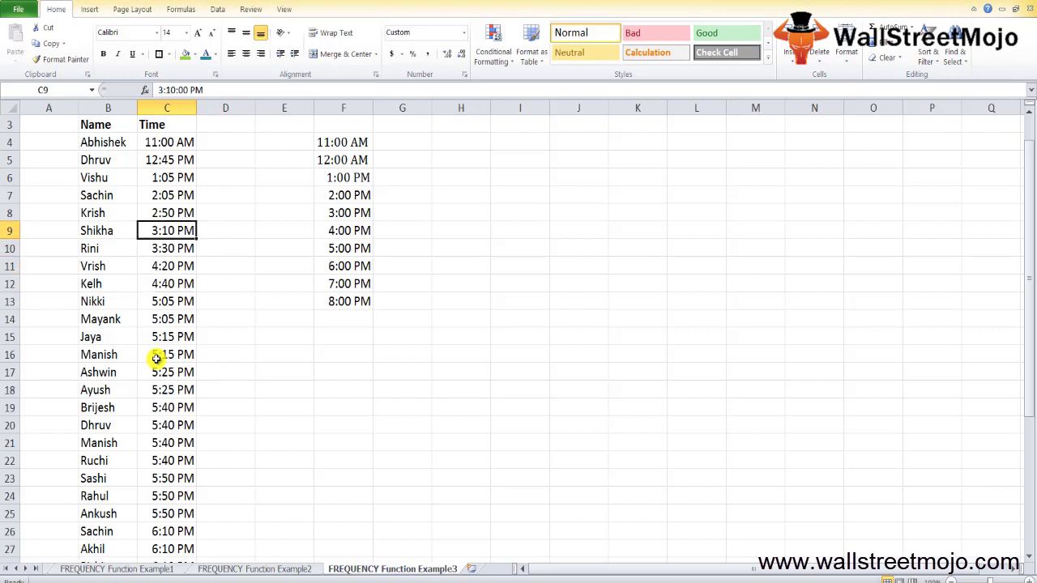
pyautogui.press('Up')
pyautogui.press('Up')
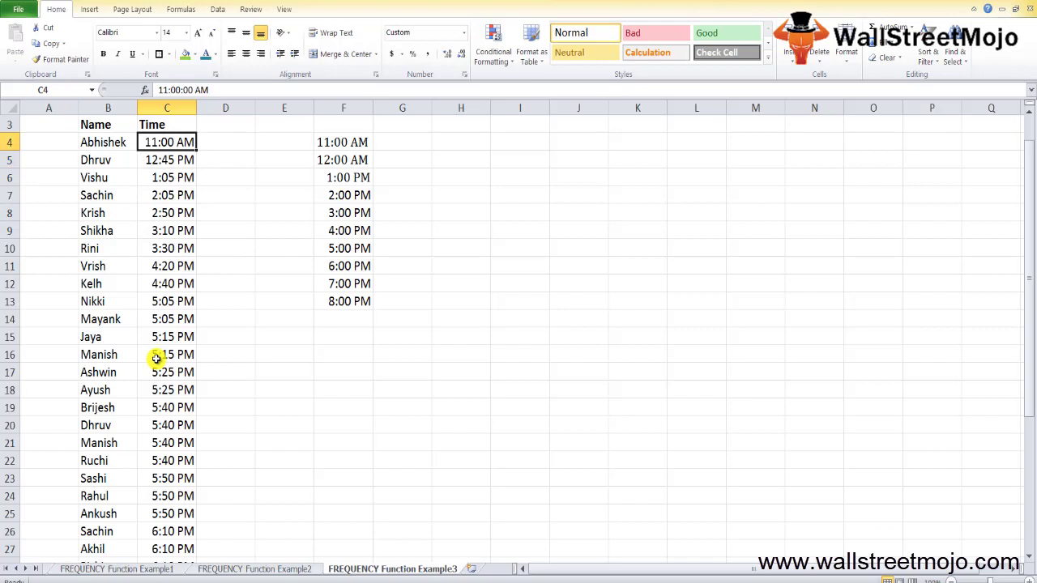
pyautogui.hotkey('ctrl', 'shift', 'Down')
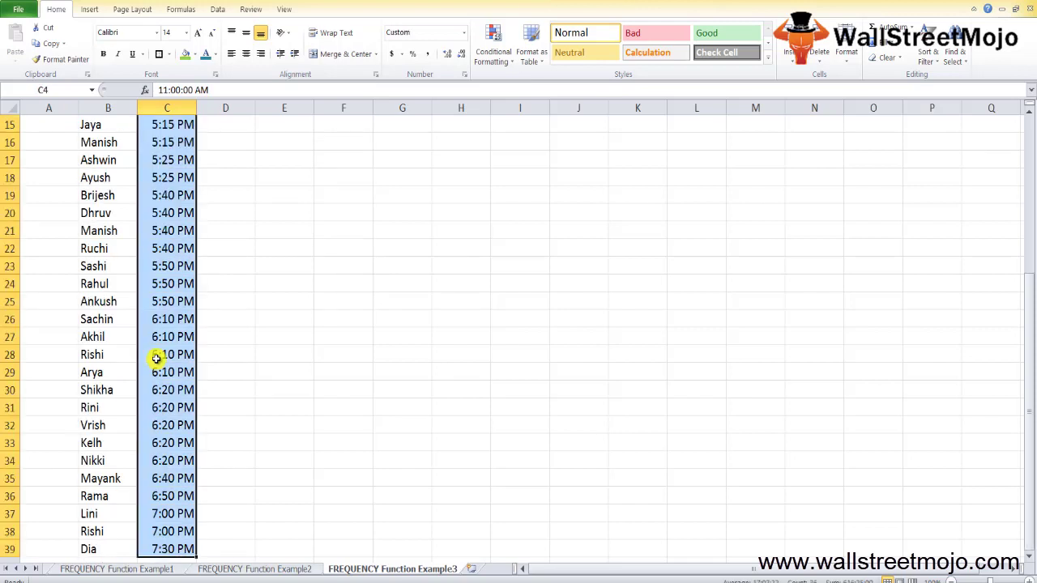
pyautogui.press('Down')
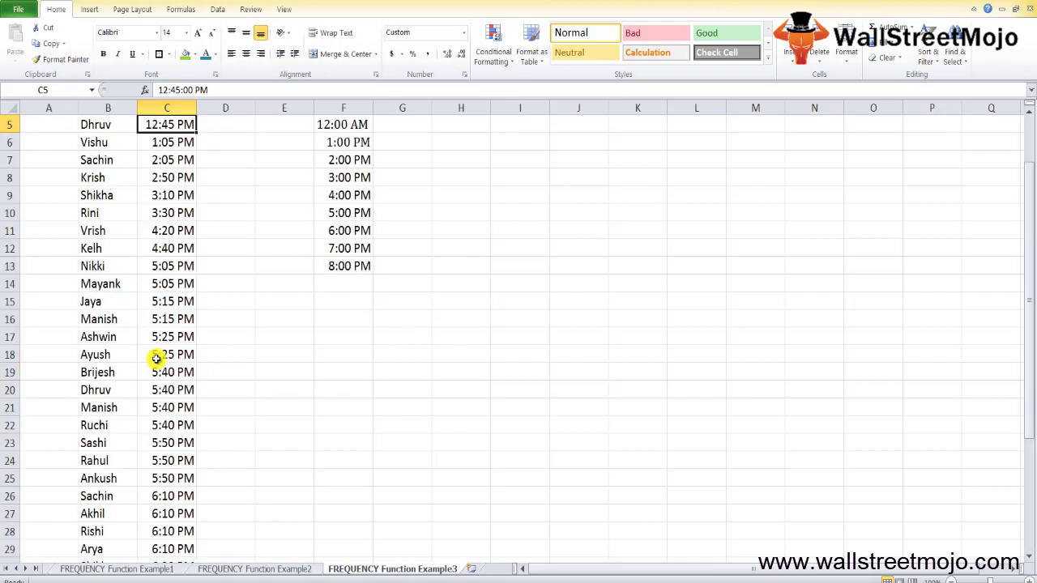
# Step: Begin a =FREQUENCY( formula across the output range G4:G13, beside the hourly times in column F
pyautogui.press('Up')
pyautogui.press('Right')
pyautogui.press('Down')
pyautogui.press('Up')
pyautogui.press('Right')
pyautogui.press('Right')
pyautogui.press('Right')
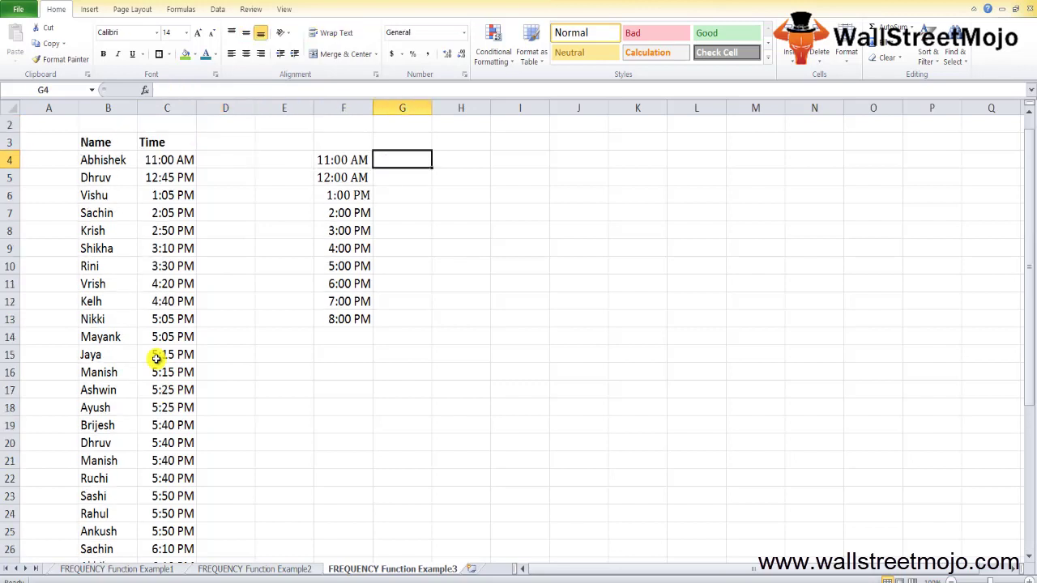
pyautogui.hotkey('shift', 'Down')
pyautogui.hotkey('shift', 'Down')
pyautogui.hotkey('shift', 'Down')
pyautogui.hotkey('shift', 'Down')
pyautogui.hotkey('shift', 'Down')
pyautogui.hotkey('shift', 'Down')
pyautogui.hotkey('shift', 'Down')
pyautogui.hotkey('shift', 'Down')
pyautogui.hotkey('shift', 'Down')
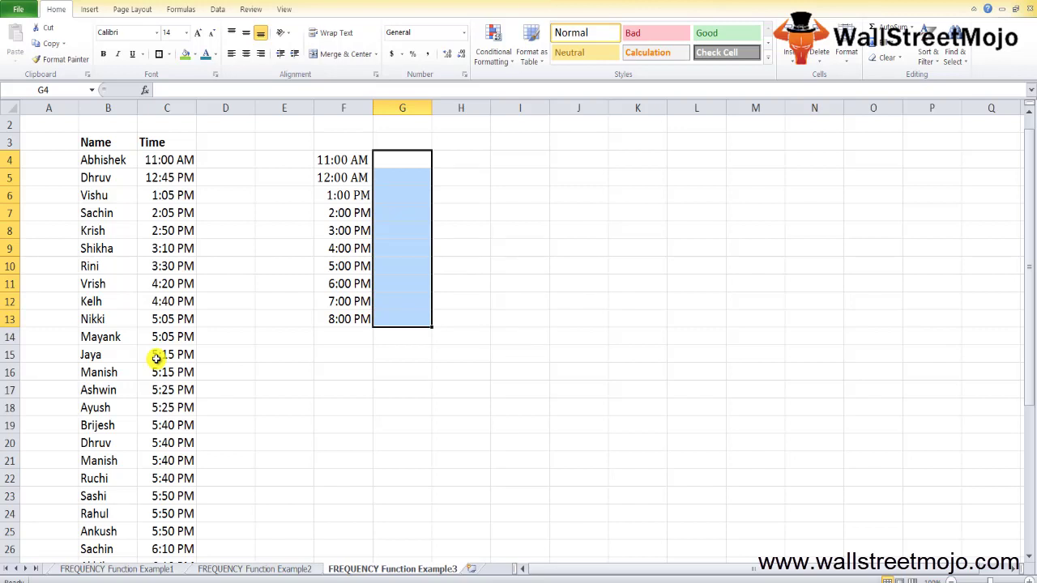
pyautogui.write('=freq')
pyautogui.press('Tab')
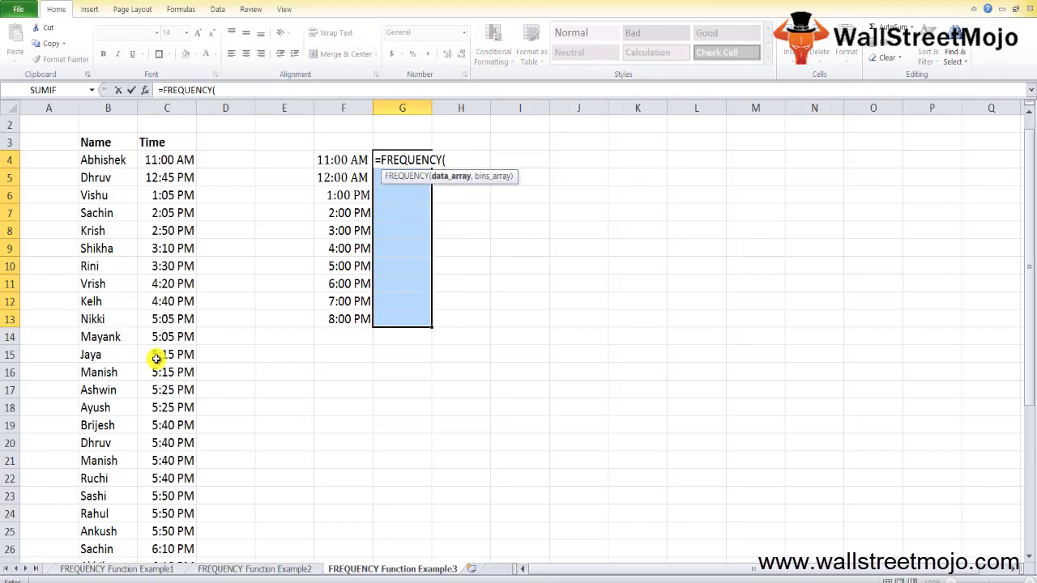
# Step: Use the names in B4:B39 as the data array of the FREQUENCY formula
pyautogui.press('Left')
pyautogui.press('Left')
pyautogui.press('Left')
pyautogui.press('Left')
pyautogui.press('Left')
pyautogui.hotkey('ctrl', 'shift', 'Down')
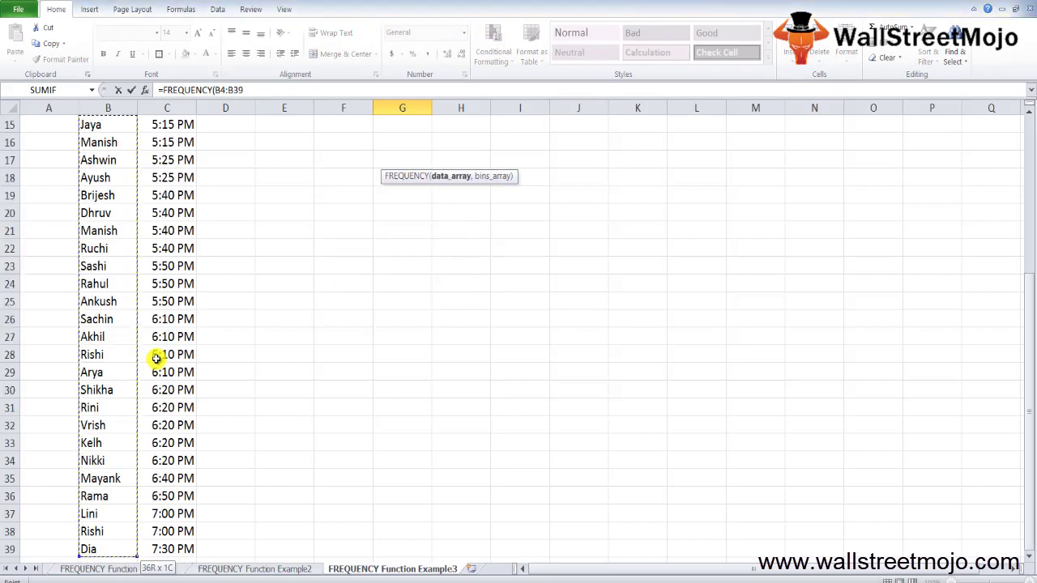
pyautogui.write(',')
# Step: Use the hourly times in F4:F13 as the bins array and enter the formula as an array formula in G4:G13
pyautogui.hotkey('ctrl', 'Up')
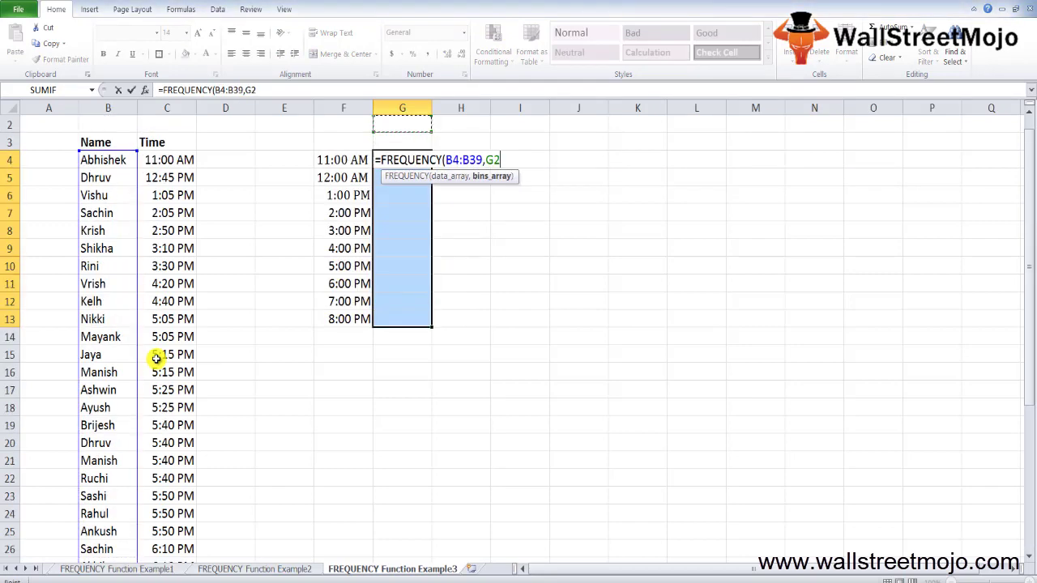
pyautogui.press('Left')
pyautogui.press('Down')
pyautogui.press('Down')
pyautogui.press('Down')
pyautogui.press('Down')
pyautogui.press('Up')
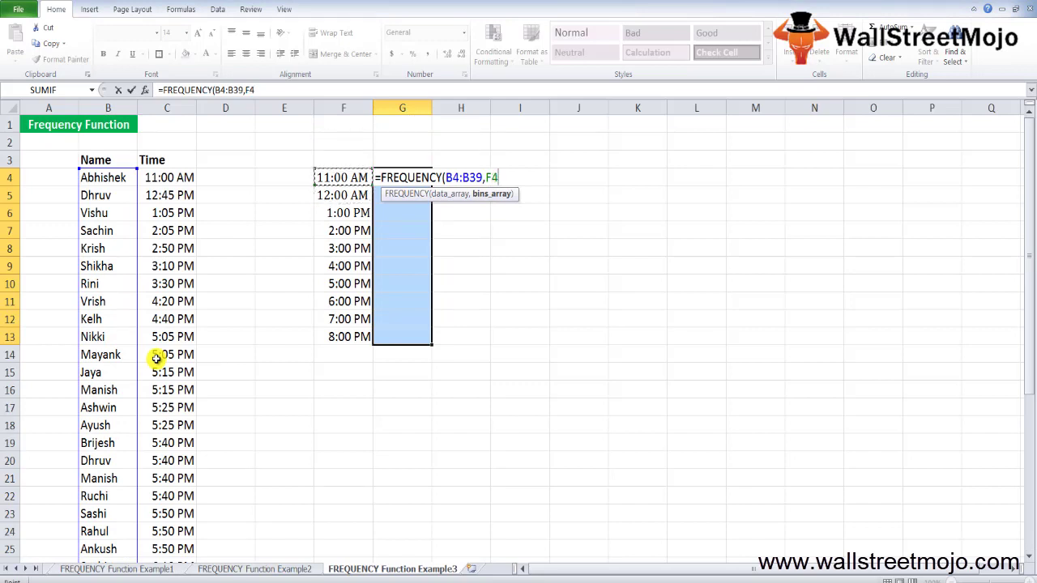
pyautogui.hotkey('ctrl', 'shift', 'Down')
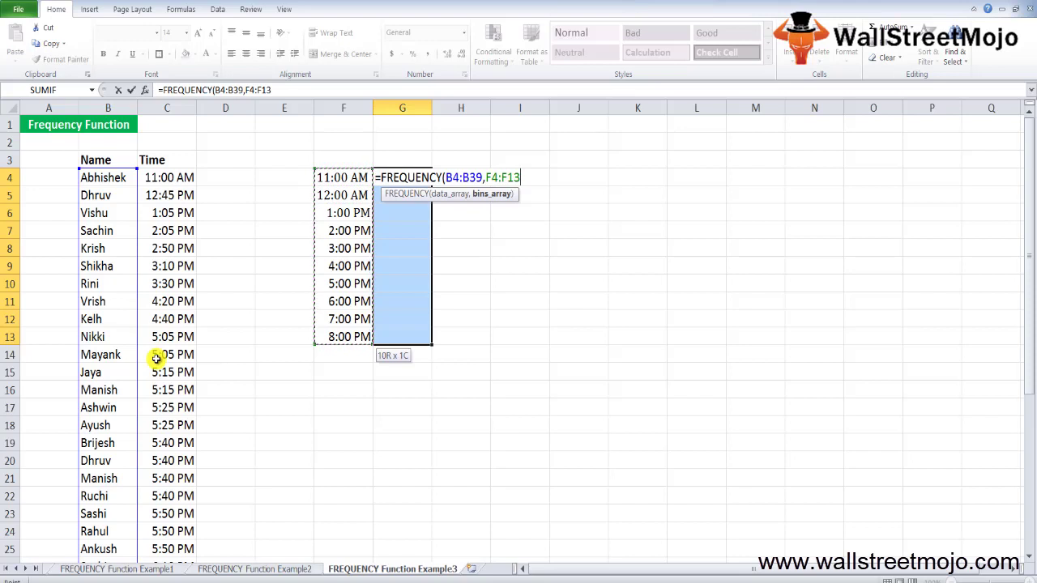
pyautogui.hotkey('ctrl', 'shift', 'Return')
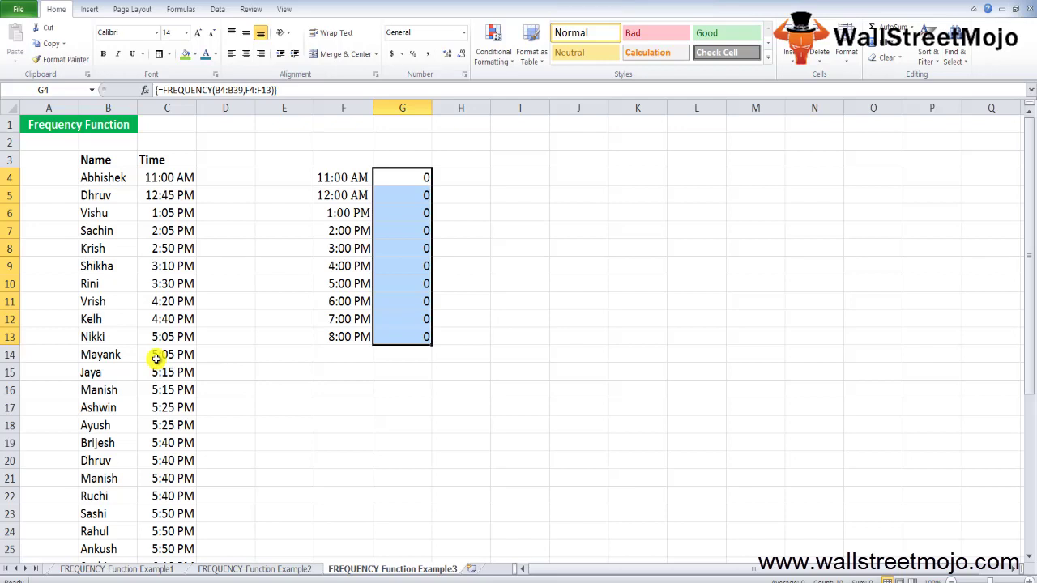
# Step: Change the bins array to G4:G13 and re-enter the array formula as =FREQUENCY(B4:B39,G4:G13)
pyautogui.press('F2')
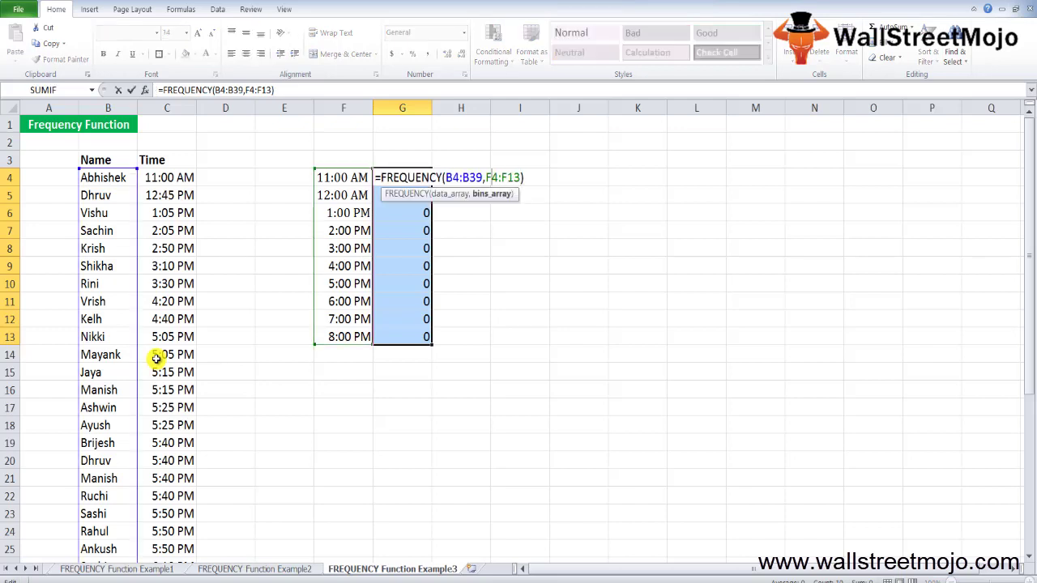
pyautogui.press('BackSpace')
pyautogui.write('G')
pyautogui.press('Right')
pyautogui.press('Right')
pyautogui.press('Right')
pyautogui.press('BackSpace')
pyautogui.press('Return')
pyautogui.press('Return')
pyautogui.write('G')
pyautogui.press('End')
pyautogui.press('BackSpace')
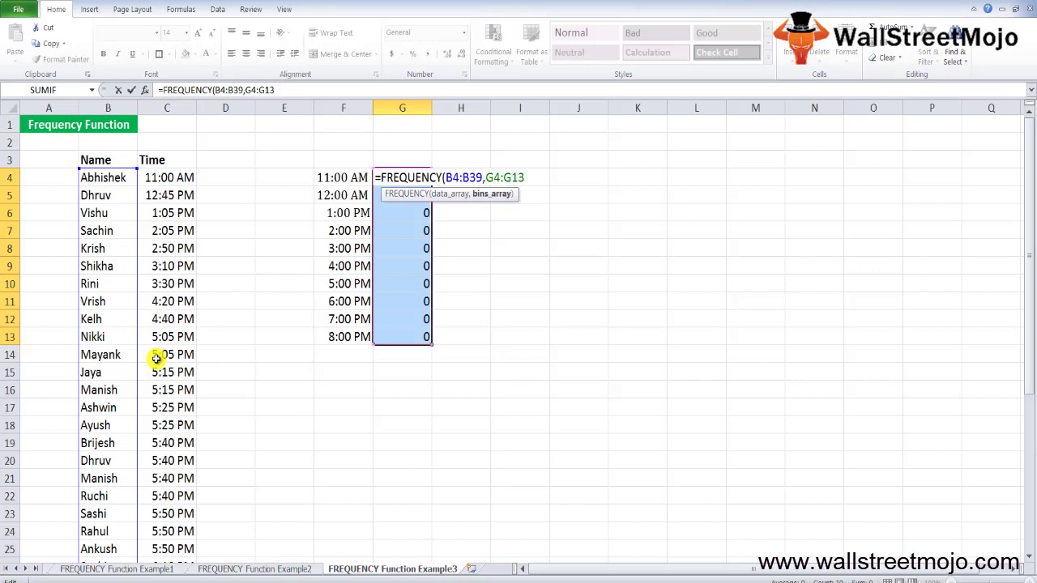
pyautogui.hotkey('ctrl', 'shift', 'Return')
pyautogui.press('Down')
pyautogui.press('Down')
pyautogui.press('Down')
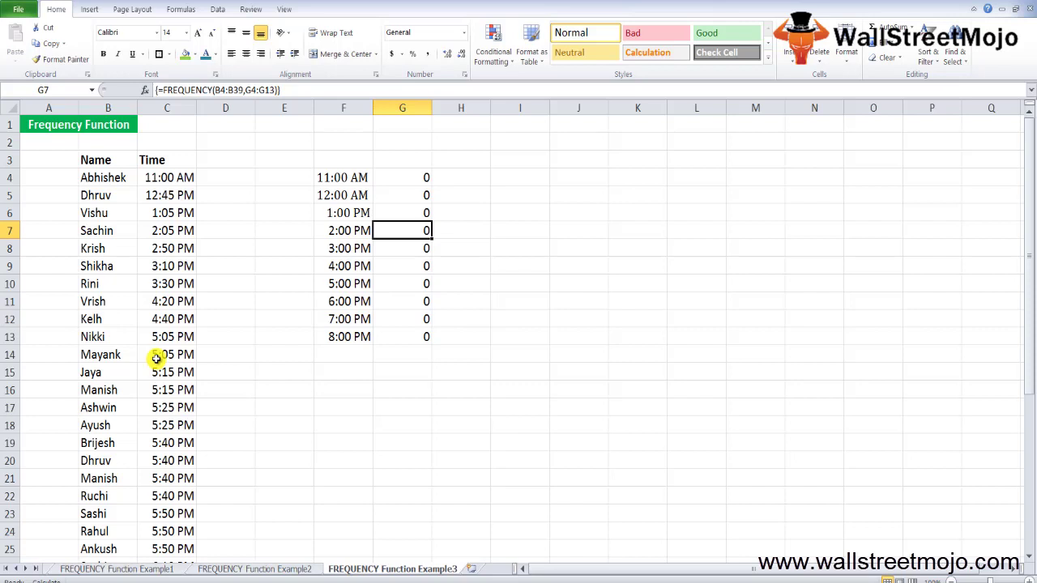
# Step: Enter the heading "Things to Remember" in cell B52, in the empty area below the data
pyautogui.press('pagedown')
pyautogui.press('pagedown')
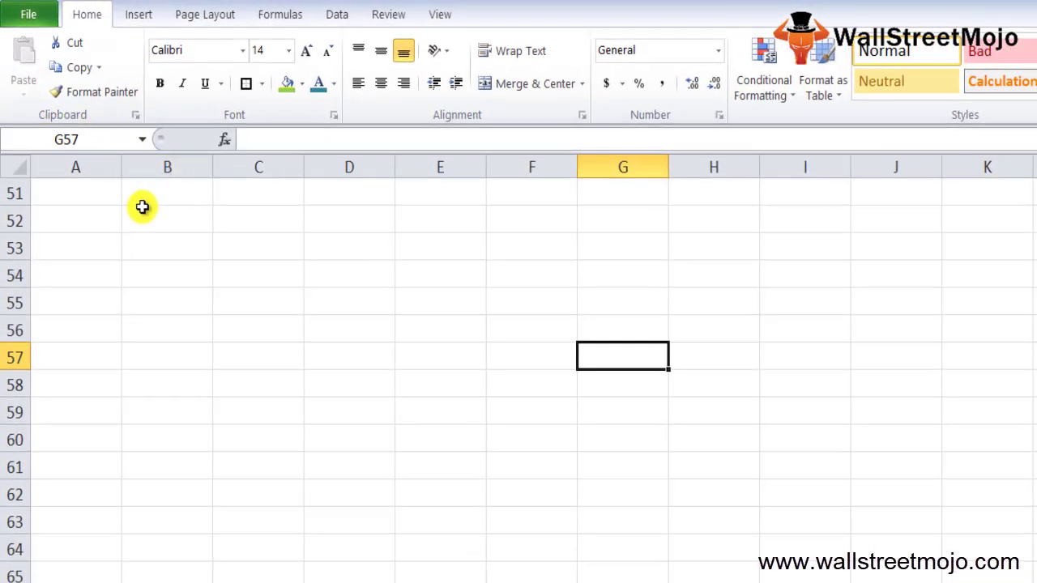
pyautogui.click(141, 208)
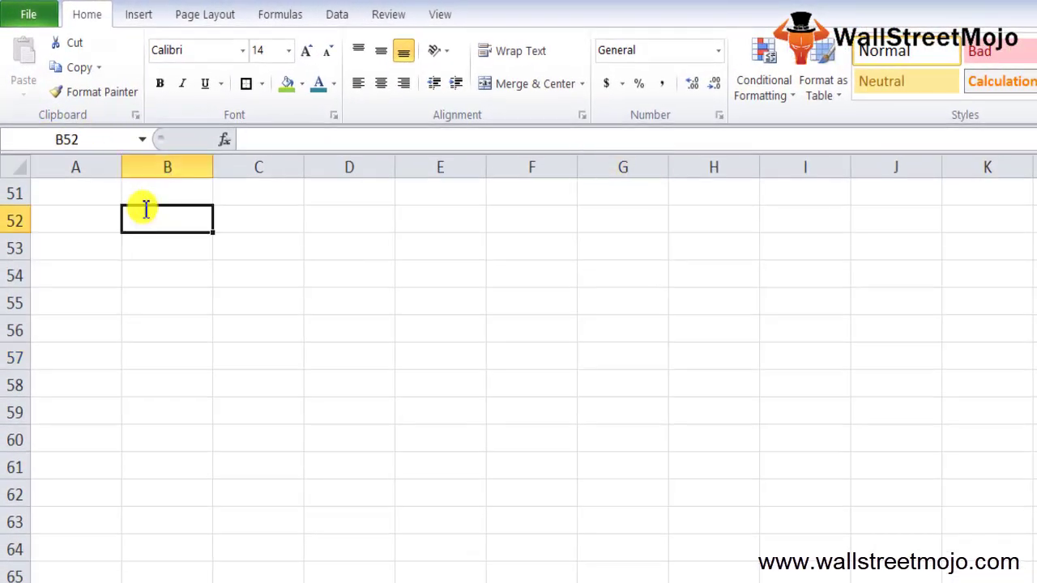
pyautogui.write('Things to Remember')
pyautogui.press('Return')
pyautogui.press('Return')
# Step: Enter the notes "1. Array" in B54 and "Clt + shift + Enter" in B55
pyautogui.write('1')
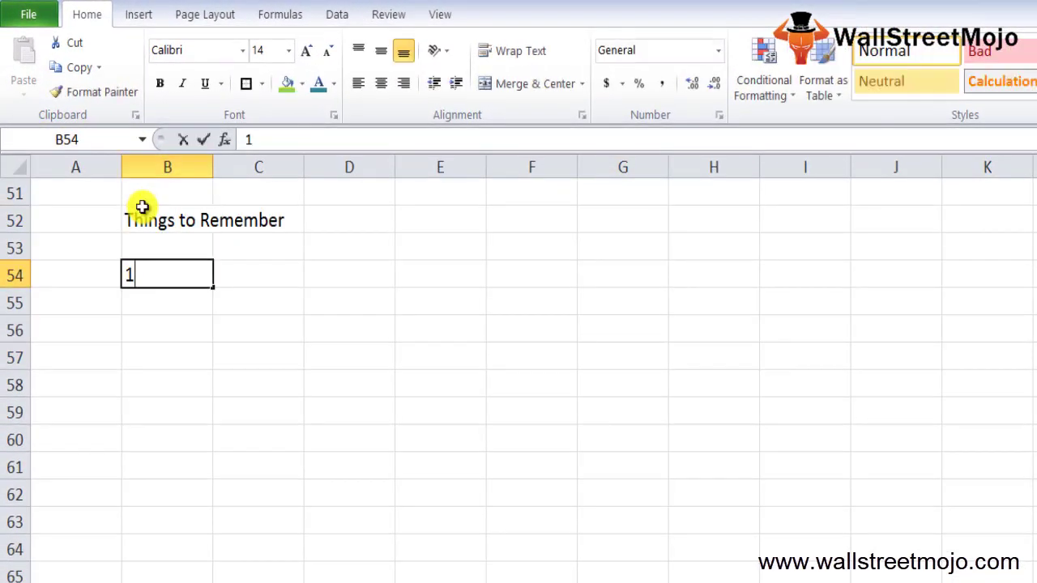
pyautogui.write('. Array')
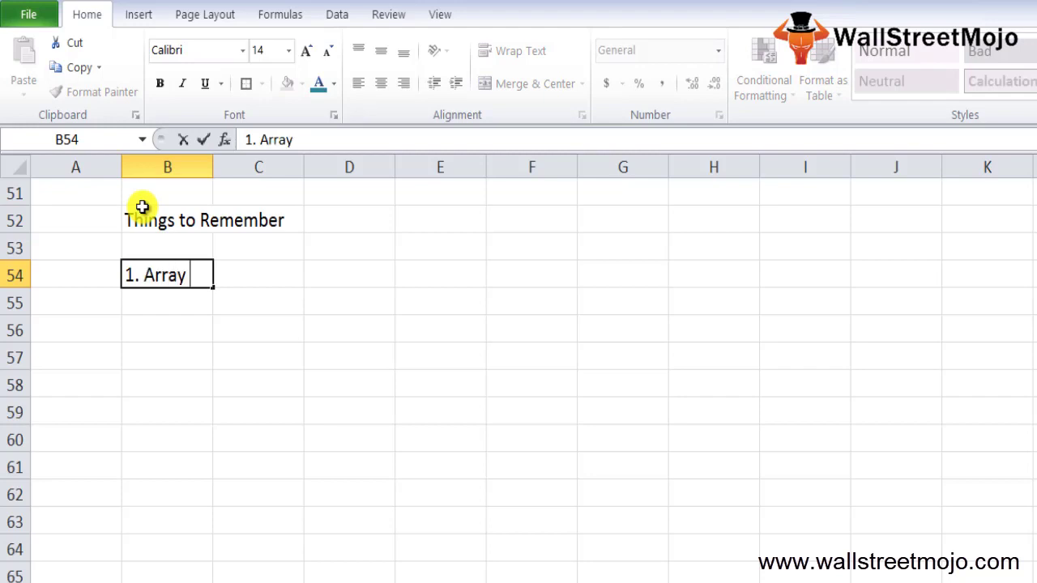
pyautogui.press('Return')
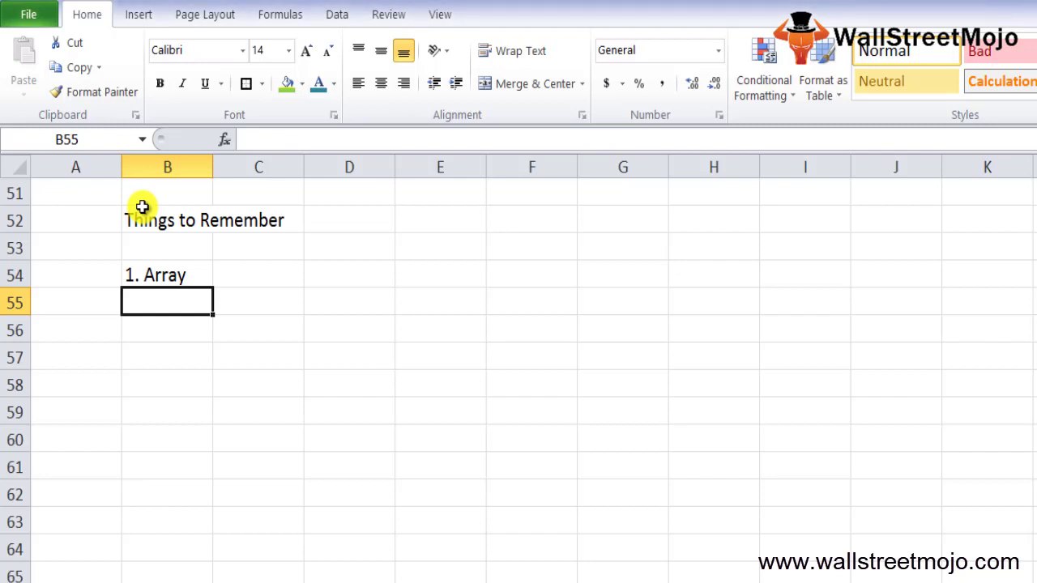
pyautogui.write('Clt ')
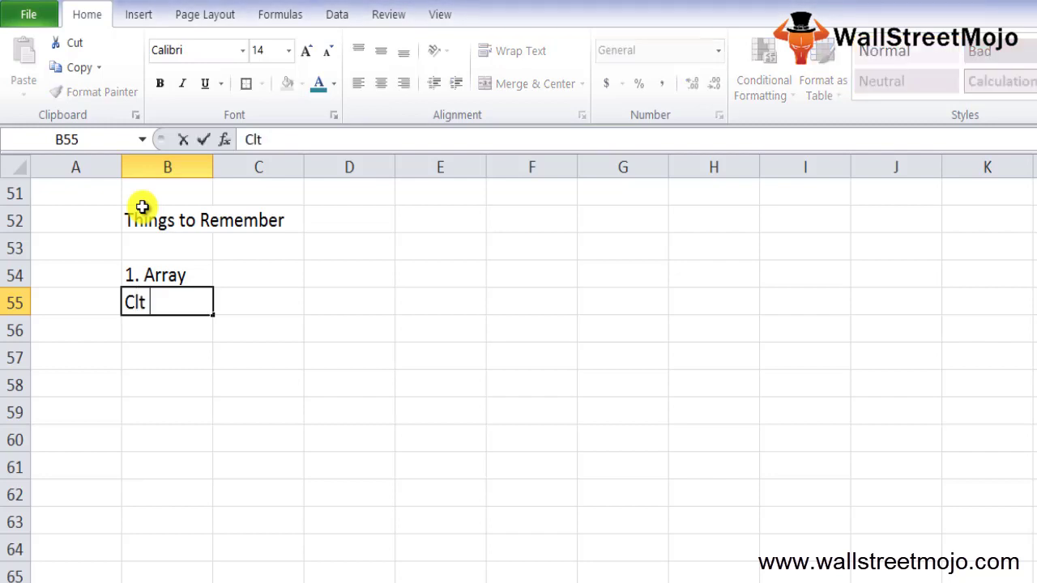
pyautogui.write('+ shift + Enter')
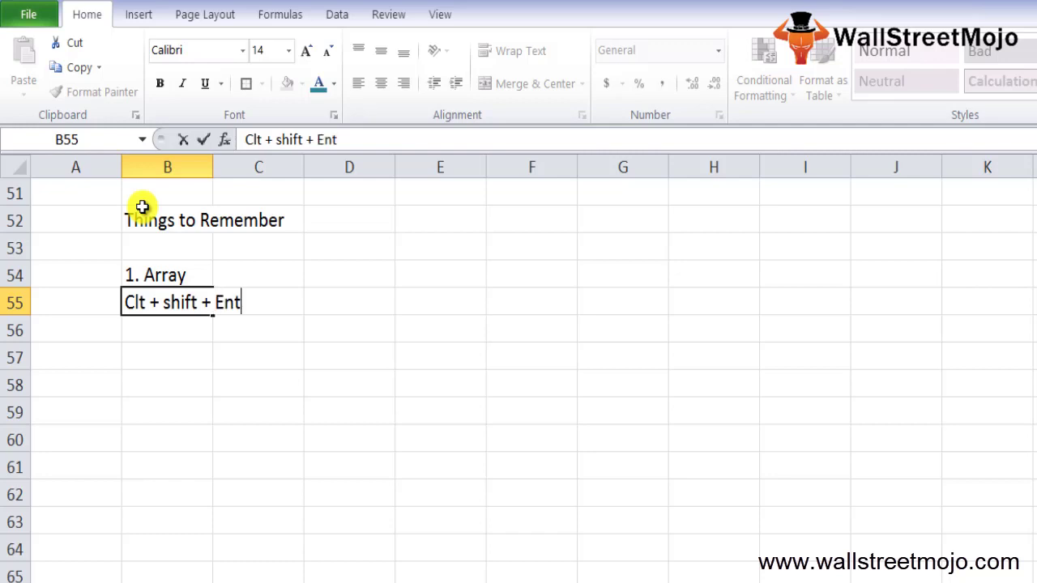
pyautogui.press('Return')
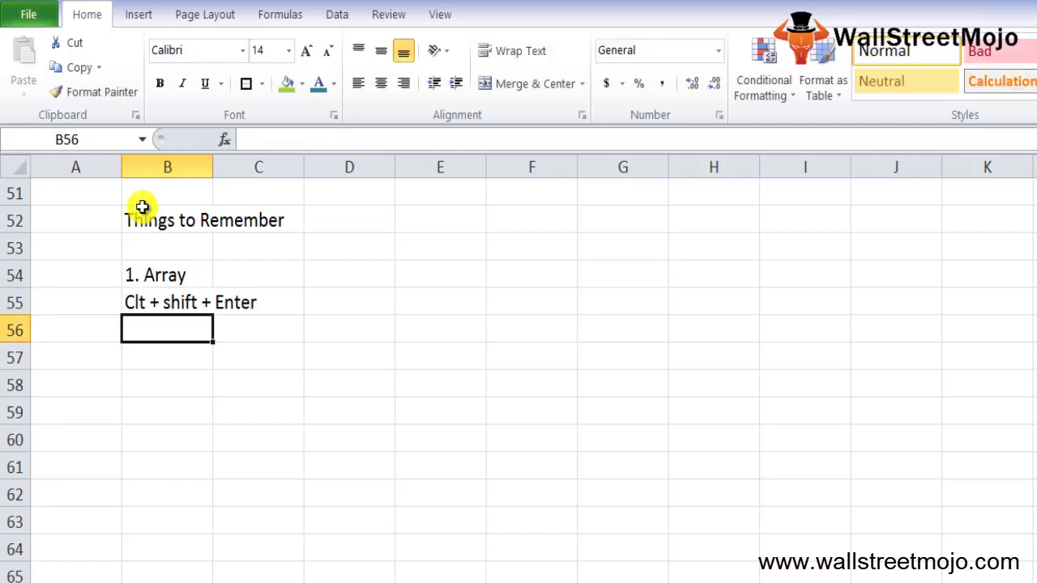